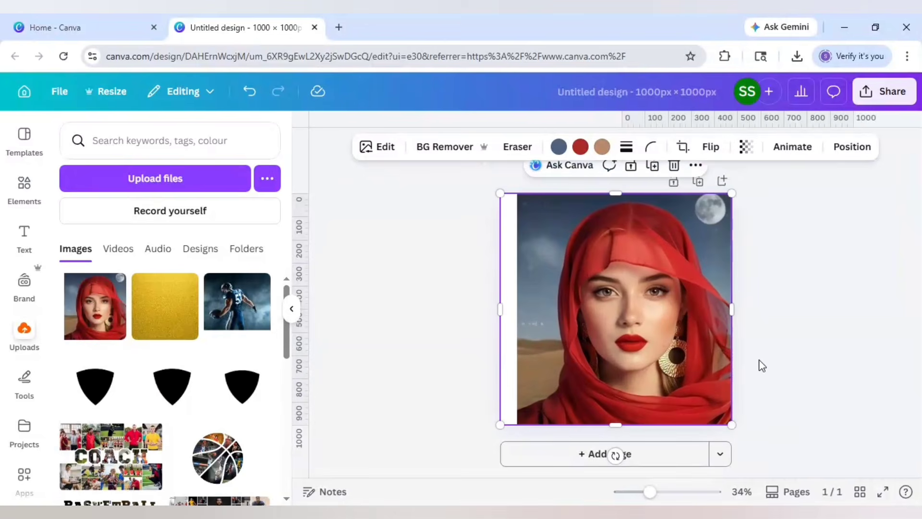
Browse the Frames category in the elements library and view all the letter-shaped frames
{"action": "left_click", "coordinate": [762, 366]}
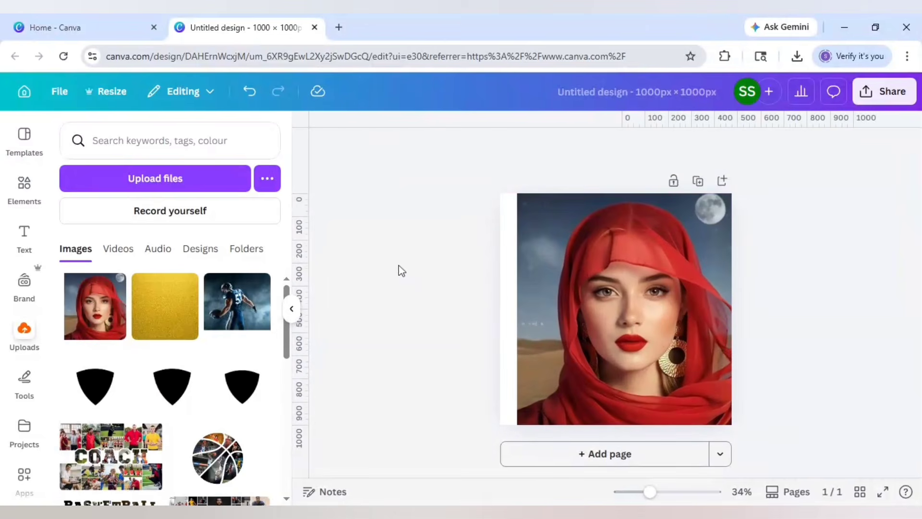
{"action": "left_click", "coordinate": [25, 233]}
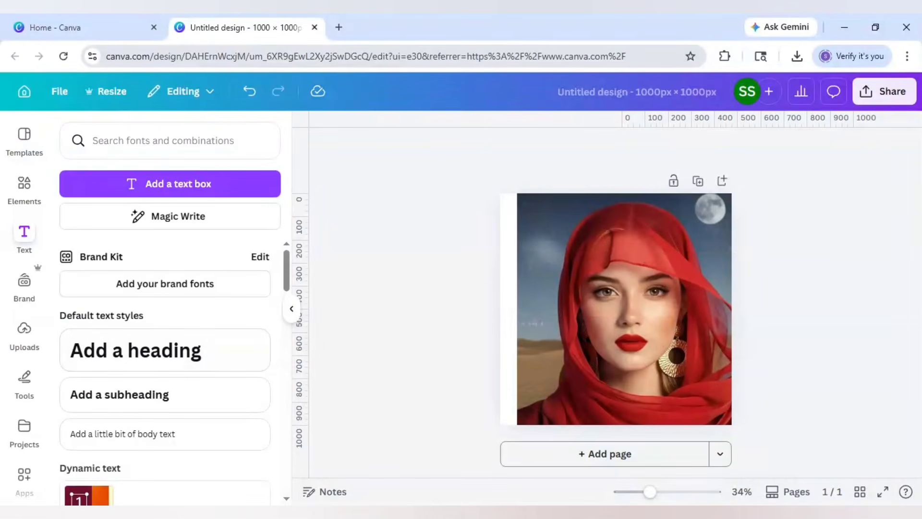
{"action": "left_click", "coordinate": [36, 180]}
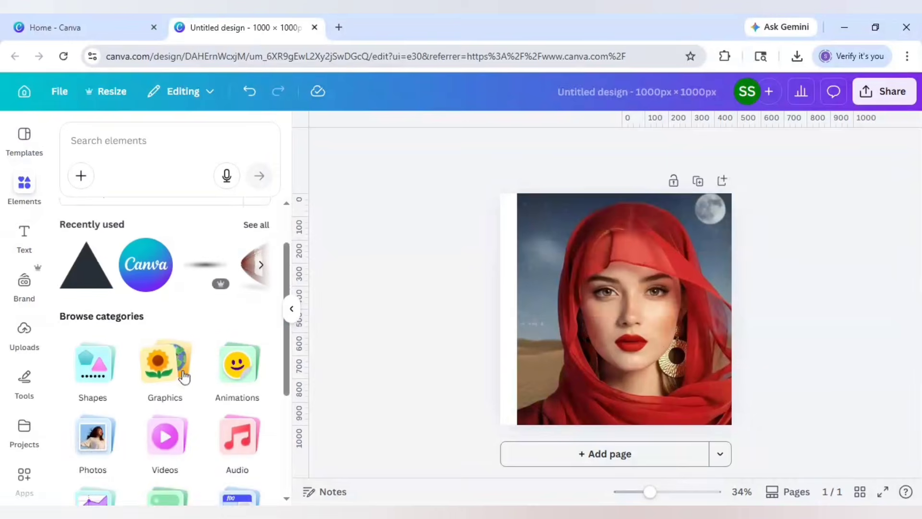
{"action": "scroll", "coordinate": [184, 377], "scroll_direction": "down", "scroll_amount": 1}
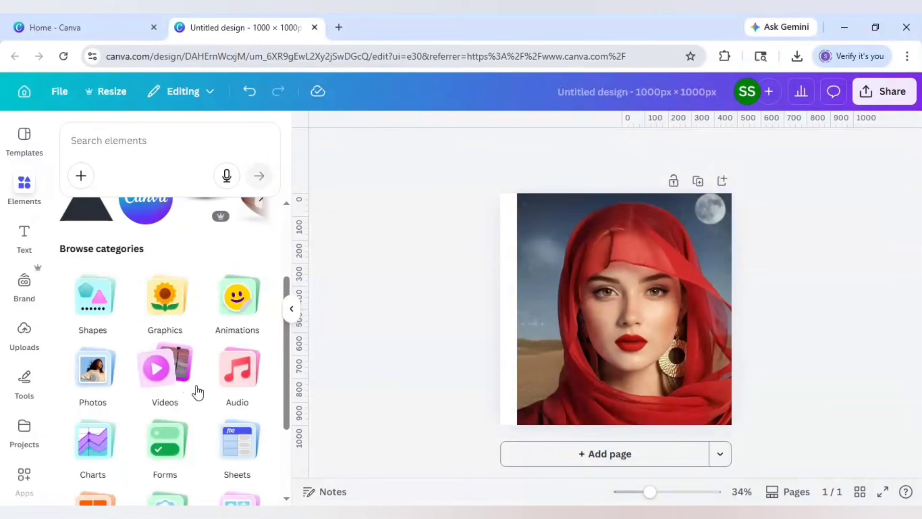
{"action": "scroll", "coordinate": [198, 392], "scroll_direction": "down", "scroll_amount": 1}
{"action": "left_click", "coordinate": [158, 454]}
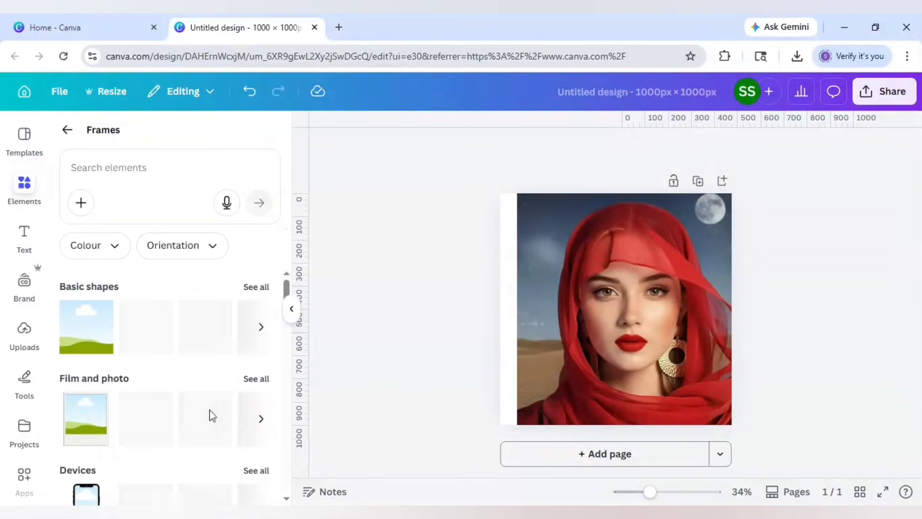
{"action": "scroll", "coordinate": [170, 384], "scroll_direction": "down", "scroll_amount": 5}
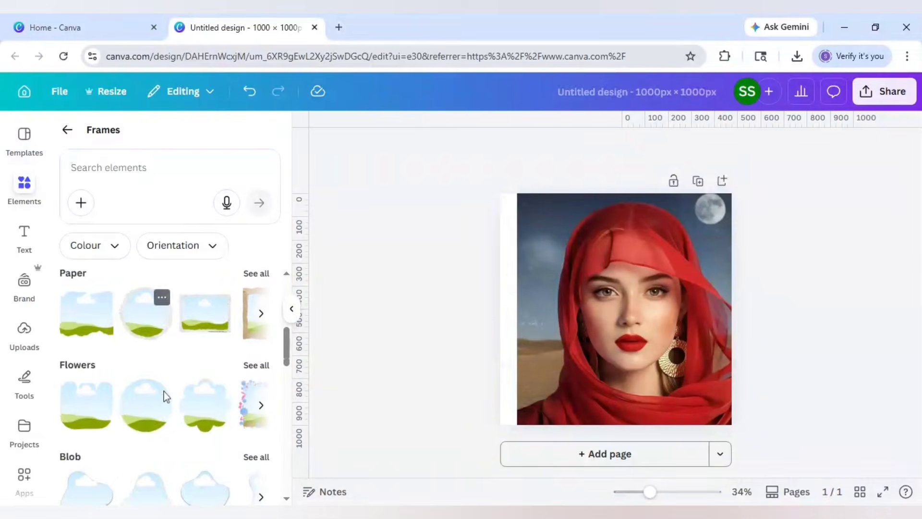
{"action": "scroll", "coordinate": [163, 391], "scroll_direction": "down", "scroll_amount": 4}
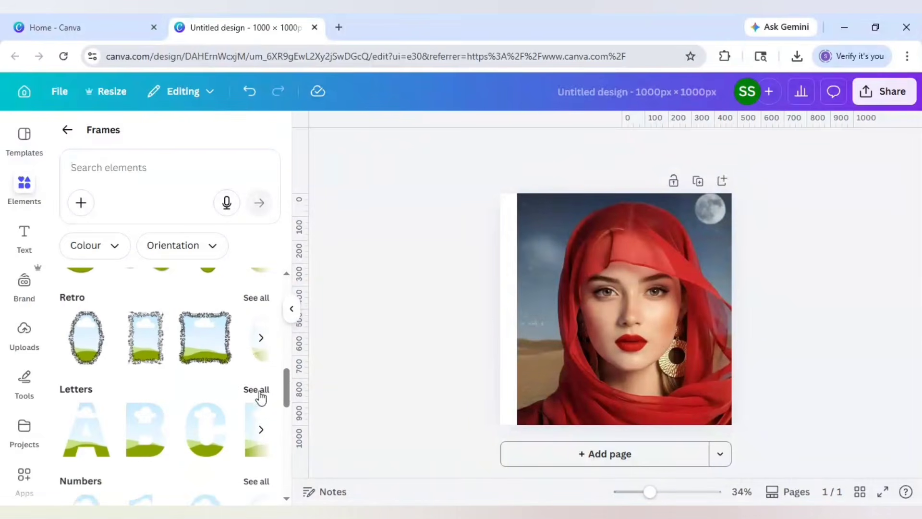
{"action": "left_click", "coordinate": [257, 390]}
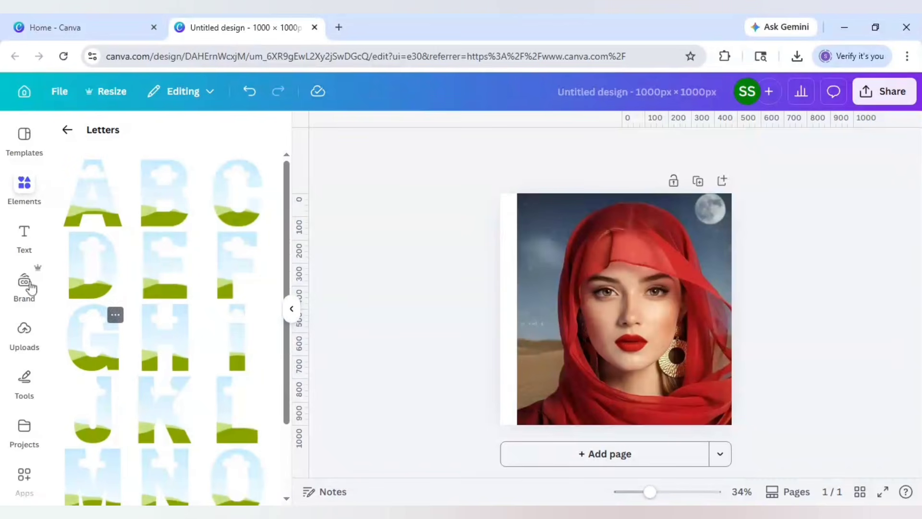
Add a heading over the portrait reading GAZE, with one letter stacked on each line
{"action": "left_click", "coordinate": [25, 235]}
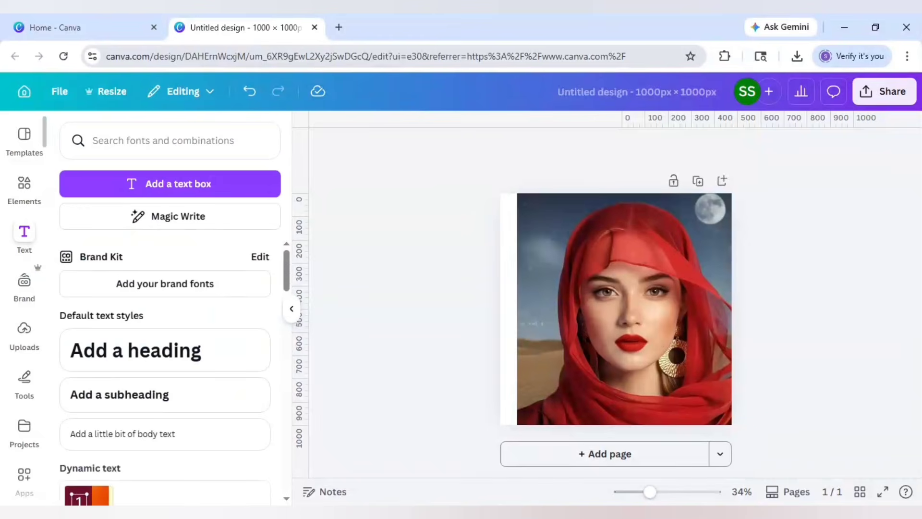
{"action": "left_click", "coordinate": [146, 364]}
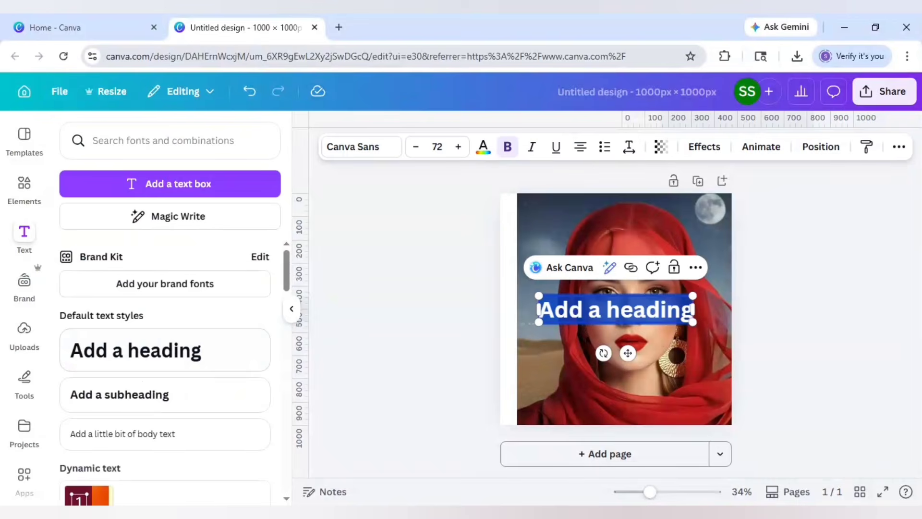
{"action": "type", "text": "GAZE"}
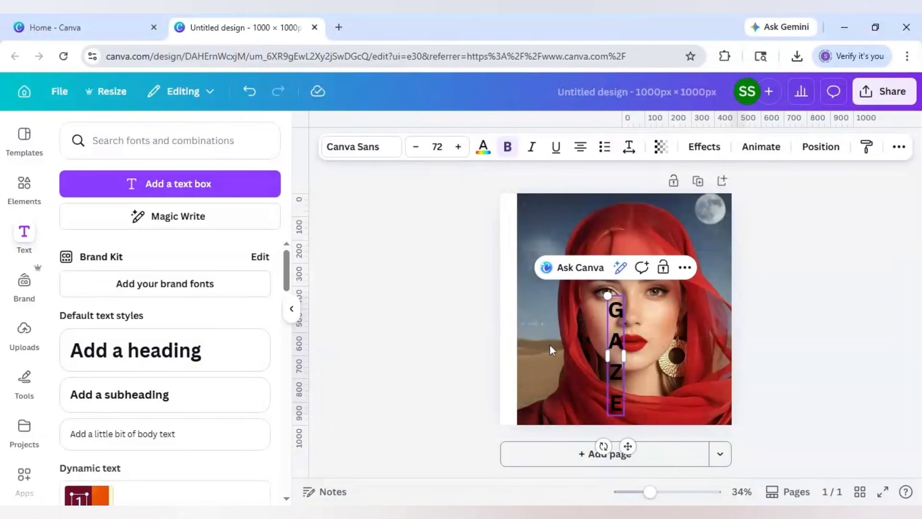
{"action": "left_click", "coordinate": [575, 348]}
Set the GAZE text's font size to 240 and tighten its line spacing so the stacked letters nearly touch
{"action": "left_click", "coordinate": [619, 356]}
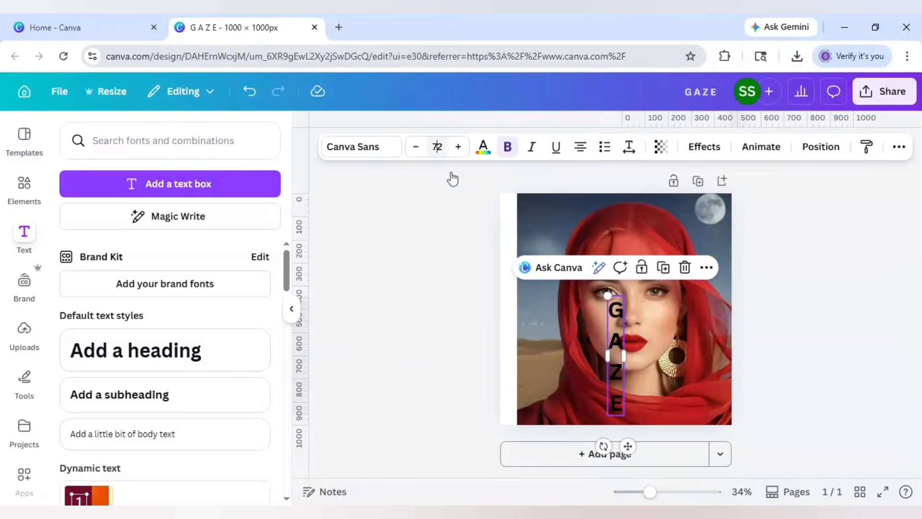
{"action": "type", "text": "240"}
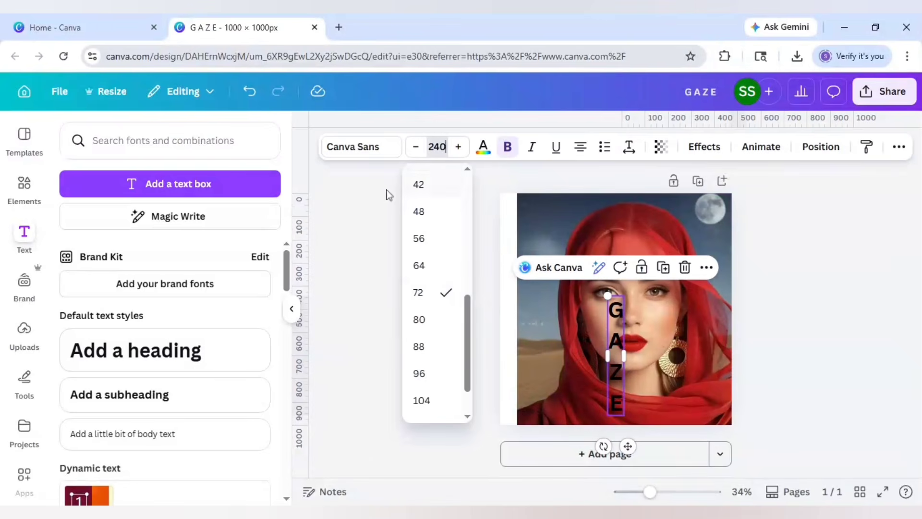
{"action": "key", "text": "Return"}
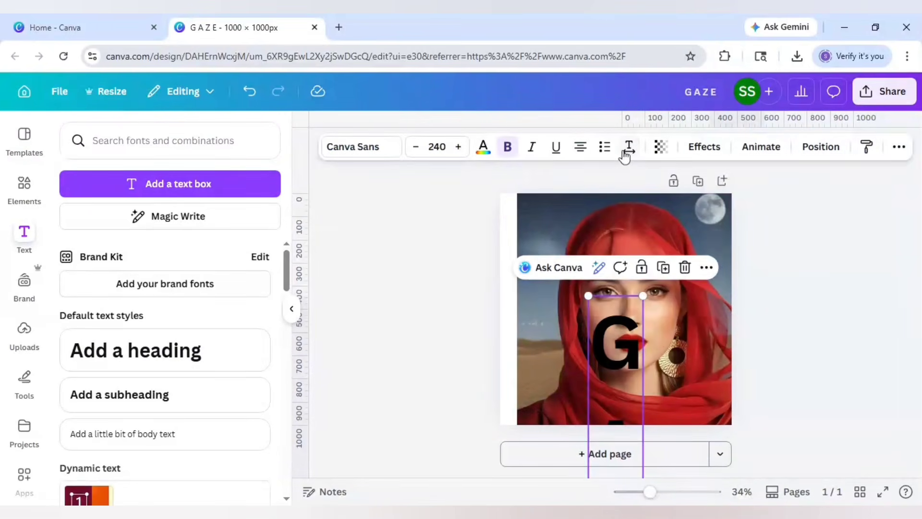
{"action": "left_click", "coordinate": [625, 153]}
{"action": "left_click_drag", "start_coordinate": [611, 255], "coordinate": [572, 257]}
{"action": "left_click", "coordinate": [442, 264]}
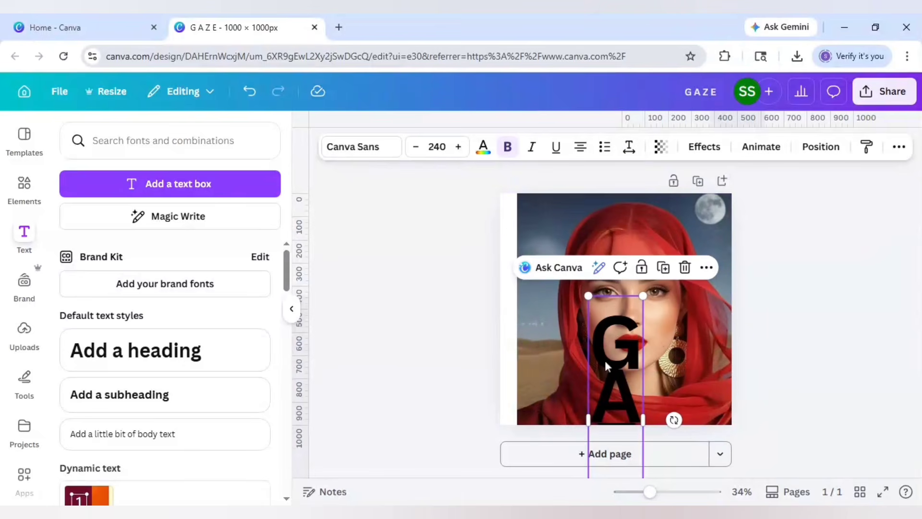
Find the Gilroy font and apply its Black weight to the GAZE text
{"action": "left_click", "coordinate": [358, 147]}
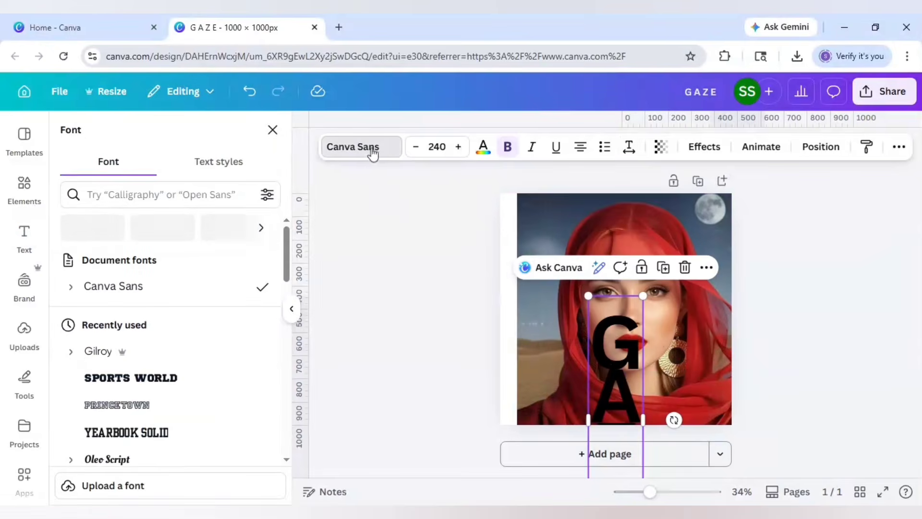
{"action": "left_click", "coordinate": [161, 195]}
{"action": "type", "text": "GILROY"}
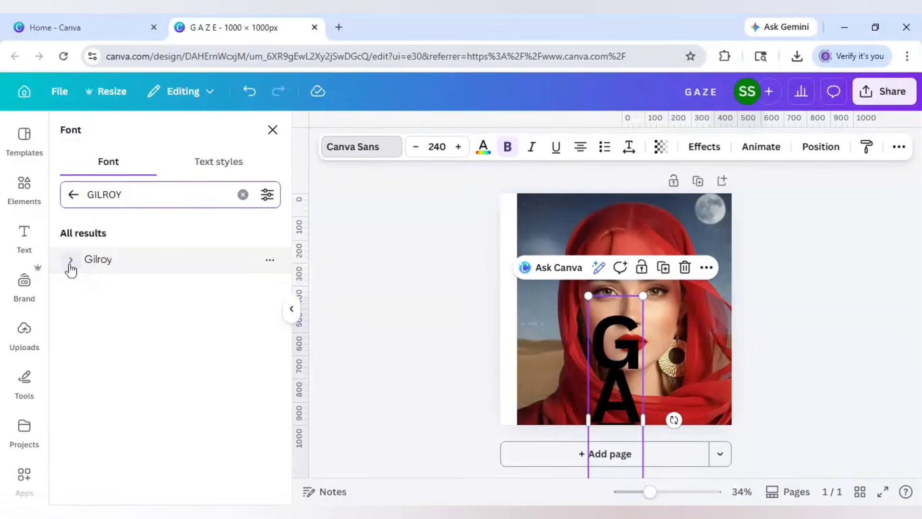
{"action": "left_click", "coordinate": [70, 262]}
{"action": "left_click", "coordinate": [110, 369]}
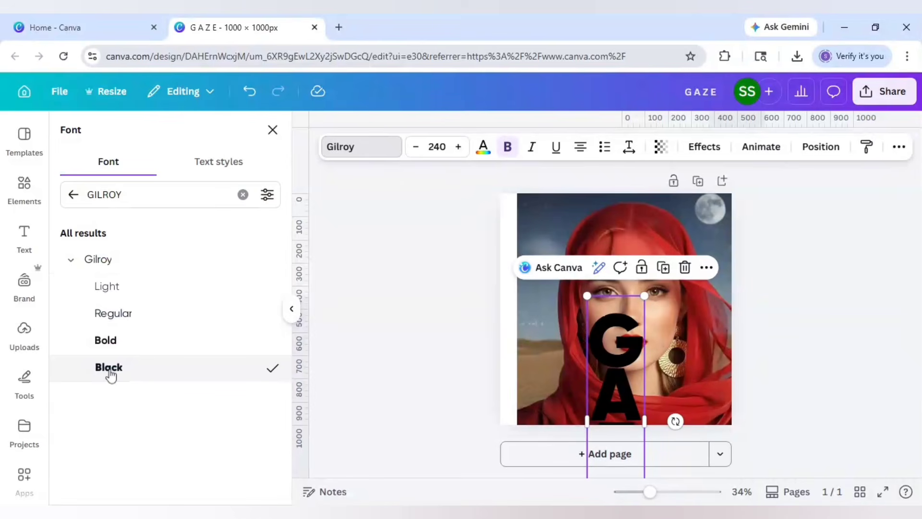
Move the GAZE text up over the portrait so that all four letters fit within the page height
{"action": "left_click_drag", "start_coordinate": [621, 373], "coordinate": [611, 274]}
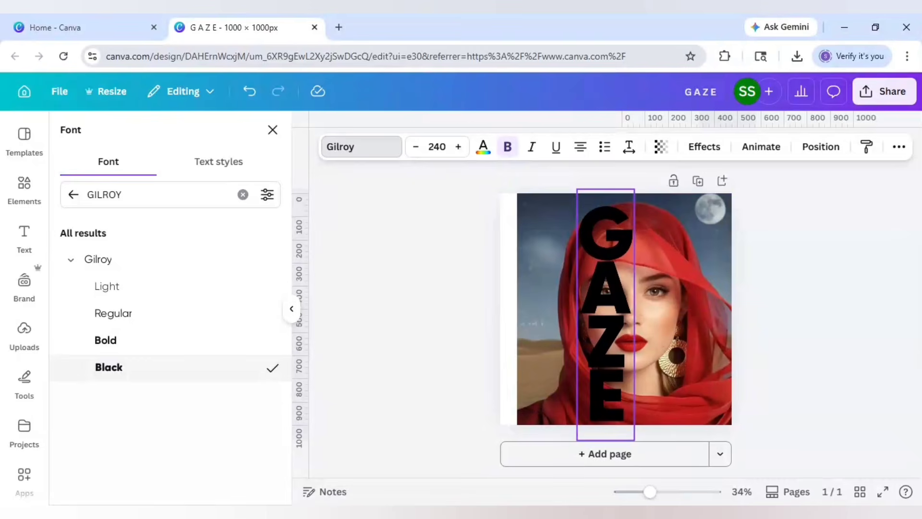
{"action": "left_click_drag", "start_coordinate": [610, 274], "coordinate": [610, 275]}
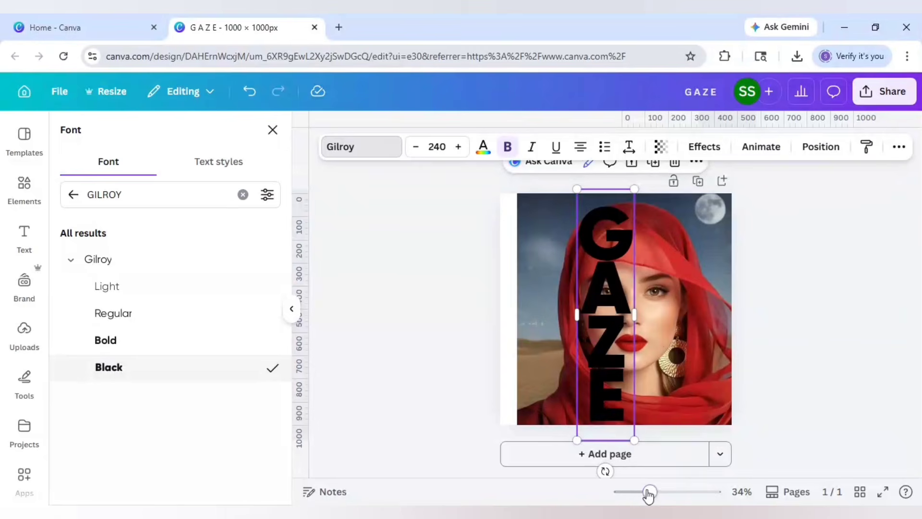
{"action": "left_click_drag", "start_coordinate": [649, 492], "coordinate": [661, 492]}
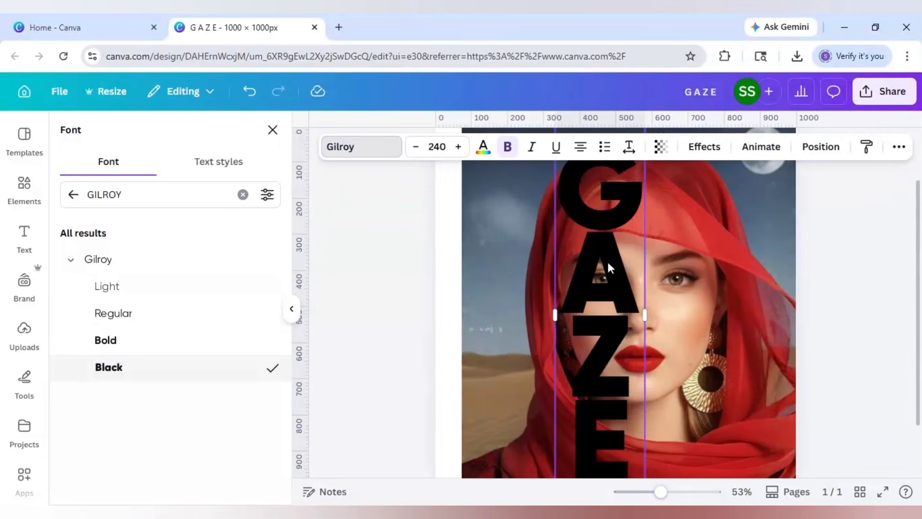
{"action": "left_click_drag", "start_coordinate": [661, 492], "coordinate": [646, 492]}
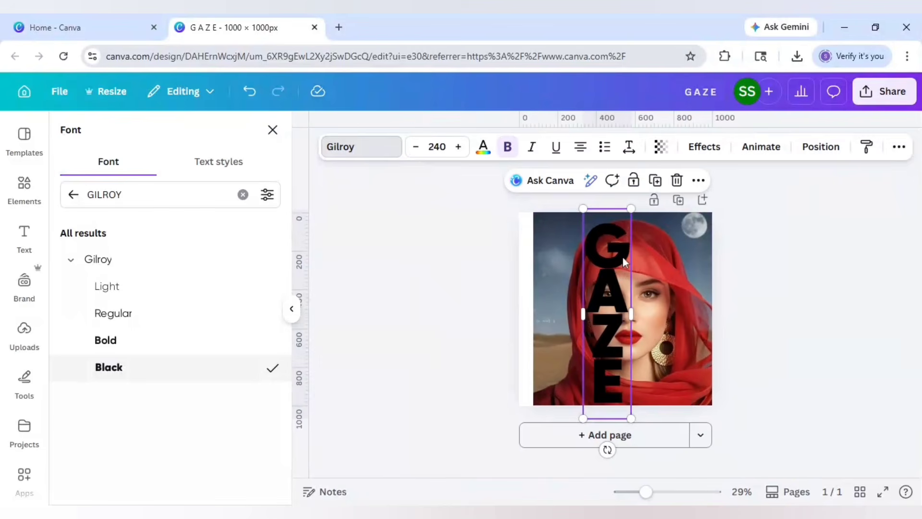
Cut the GAZE text from the photo page, add a blank second page and paste the text there
{"action": "key", "text": "Delete"}
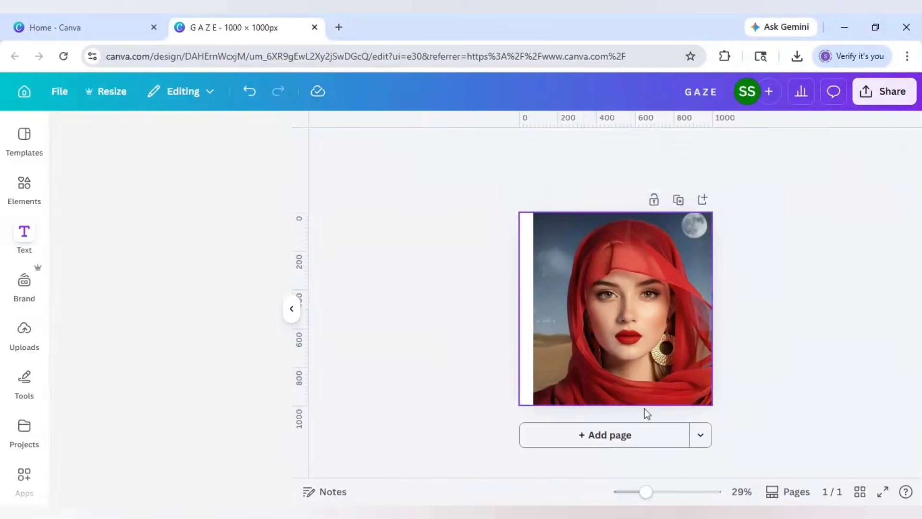
{"action": "left_click", "coordinate": [651, 436]}
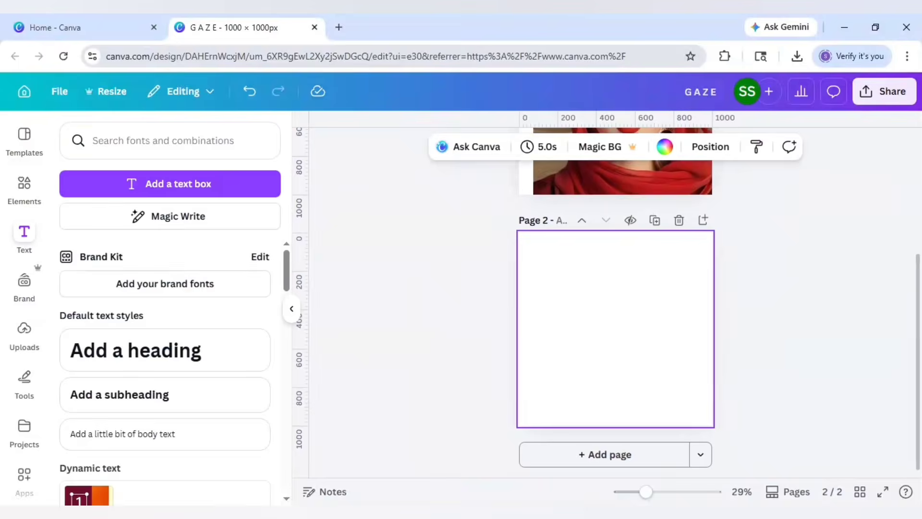
{"action": "key", "text": "ctrl+v"}
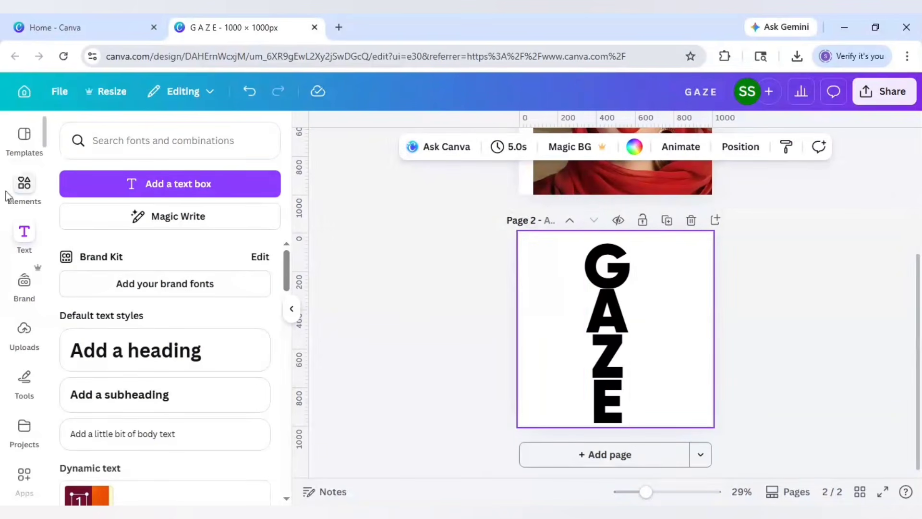
Insert a black triangle from the basic shapes onto the page with the GAZE text
{"action": "left_click", "coordinate": [23, 192]}
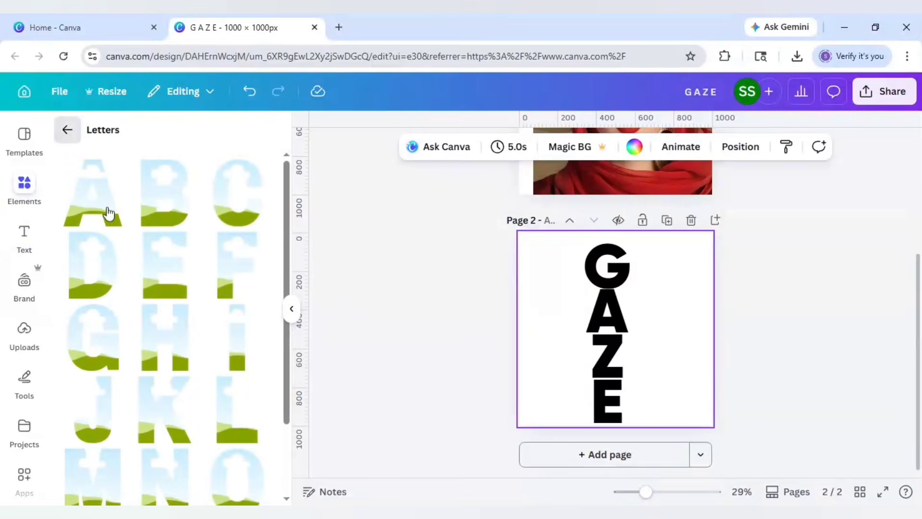
{"action": "left_click", "coordinate": [67, 129]}
{"action": "left_click", "coordinate": [67, 130]}
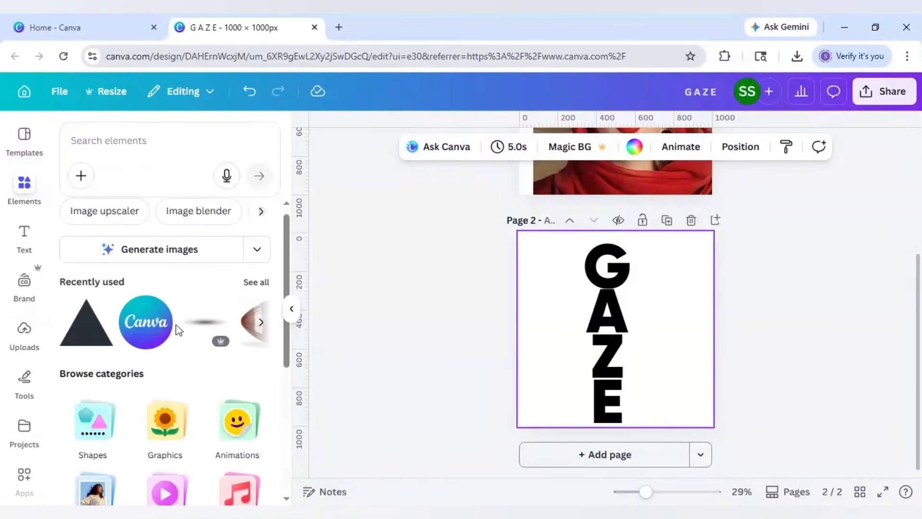
{"action": "scroll", "coordinate": [165, 356], "scroll_direction": "down", "scroll_amount": 3}
{"action": "left_click", "coordinate": [113, 262]}
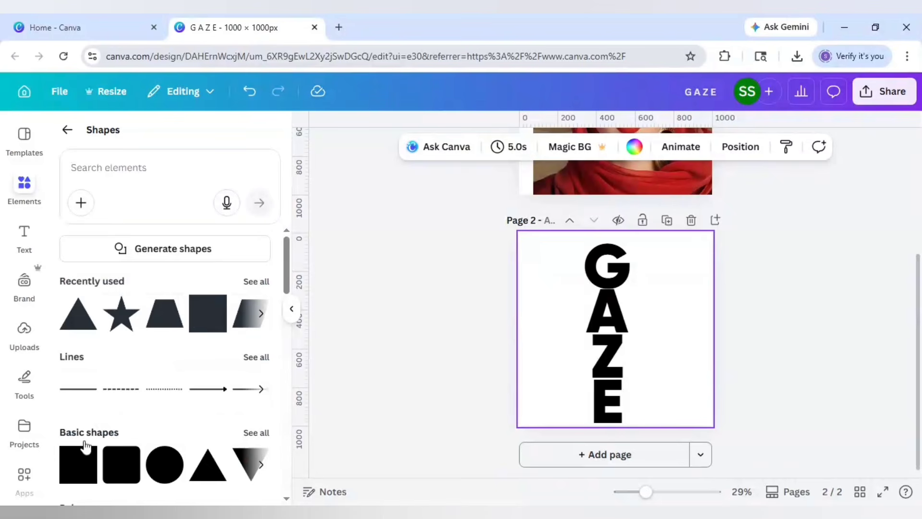
{"action": "left_click", "coordinate": [207, 477]}
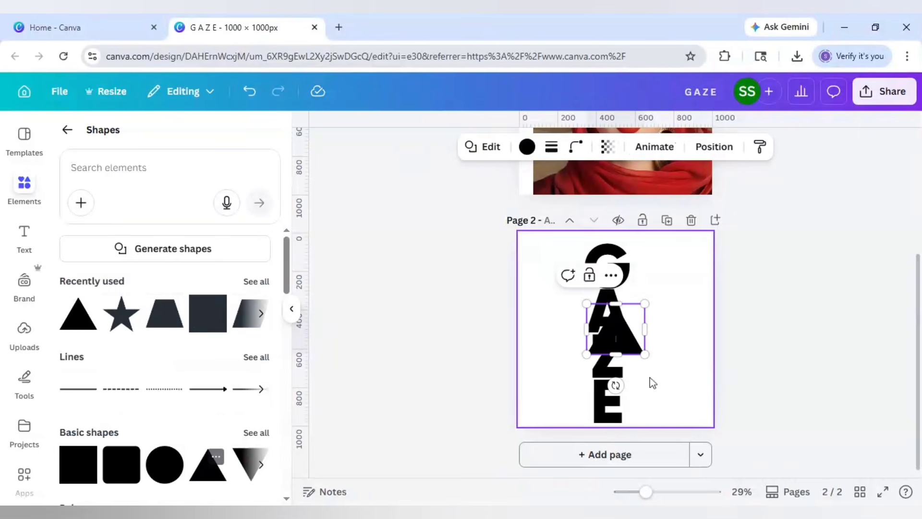
Shrink the triangle and position it over the letter A to fill the hole in the letter
{"action": "mouse_move", "coordinate": [620, 332]}
{"action": "left_mouse_down"}
{"action": "mouse_move", "coordinate": [622, 304]}
{"action": "mouse_move", "coordinate": [608, 294]}
{"action": "mouse_move", "coordinate": [615, 318]}
{"action": "left_mouse_up"}
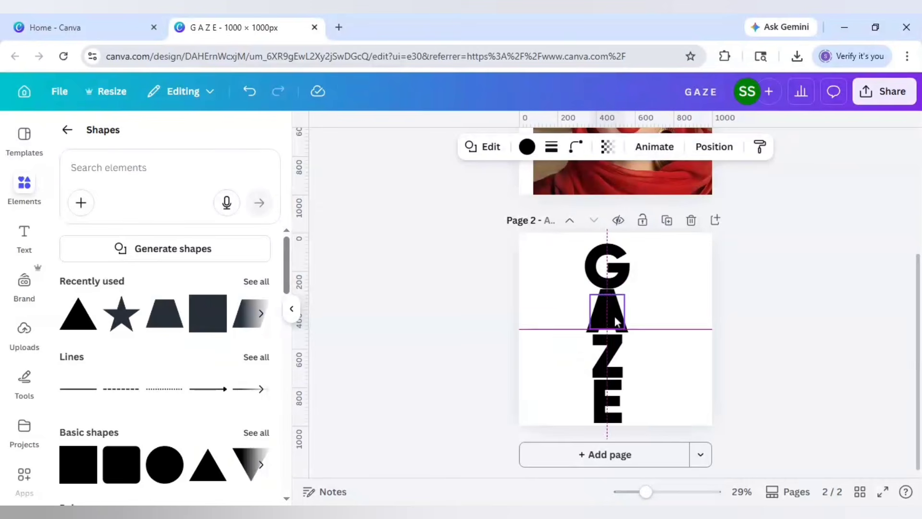
{"action": "left_click", "coordinate": [695, 317]}
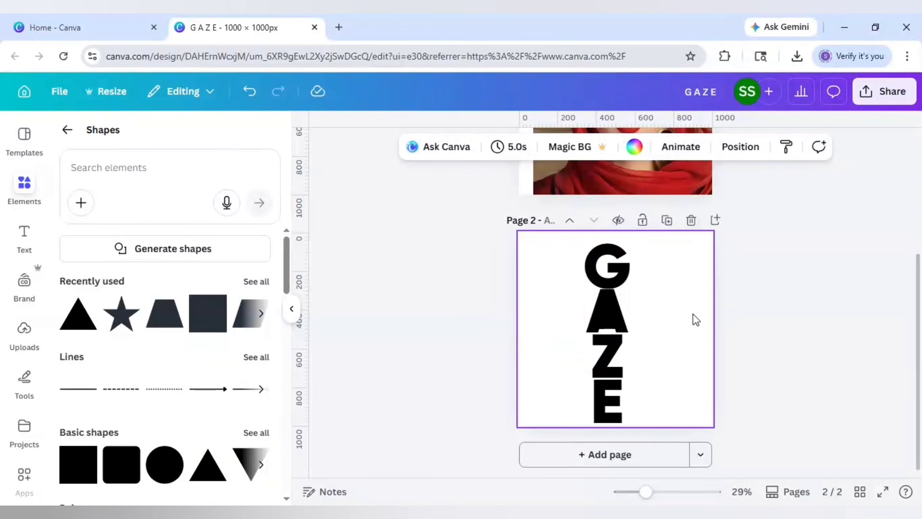
{"action": "left_click", "coordinate": [609, 312]}
{"action": "left_click_drag", "start_coordinate": [609, 329], "coordinate": [609, 320]}
{"action": "left_click", "coordinate": [677, 332]}
Download the GAZE design, and add a blank third page below the text page
{"action": "scroll", "coordinate": [660, 350], "scroll_direction": "up", "scroll_amount": 3}
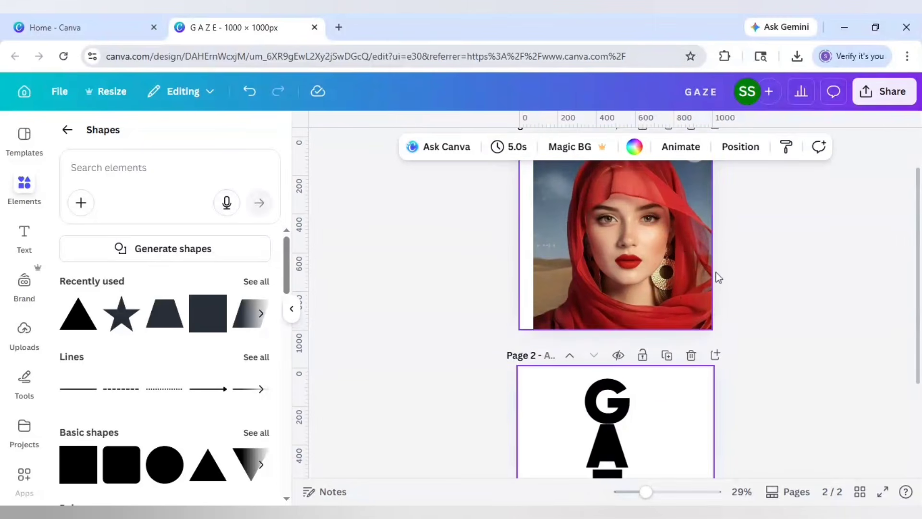
{"action": "left_click", "coordinate": [887, 93]}
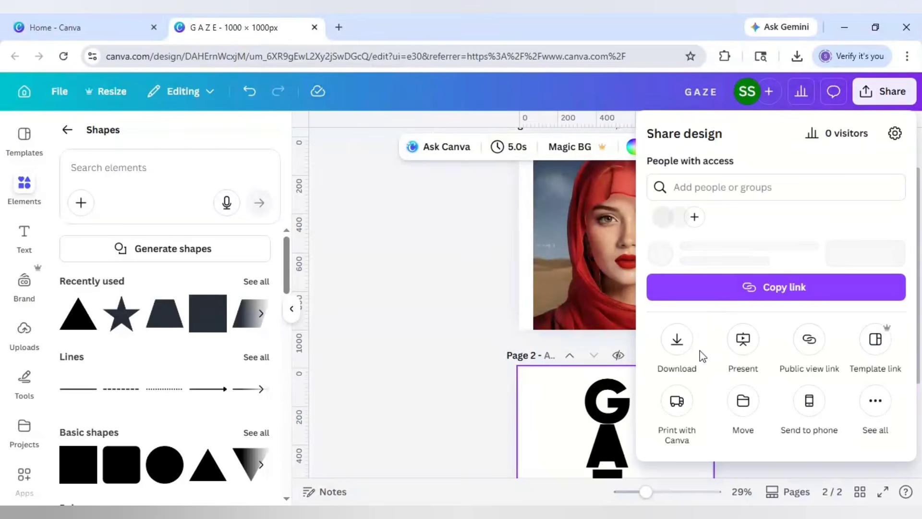
{"action": "left_click", "coordinate": [677, 366]}
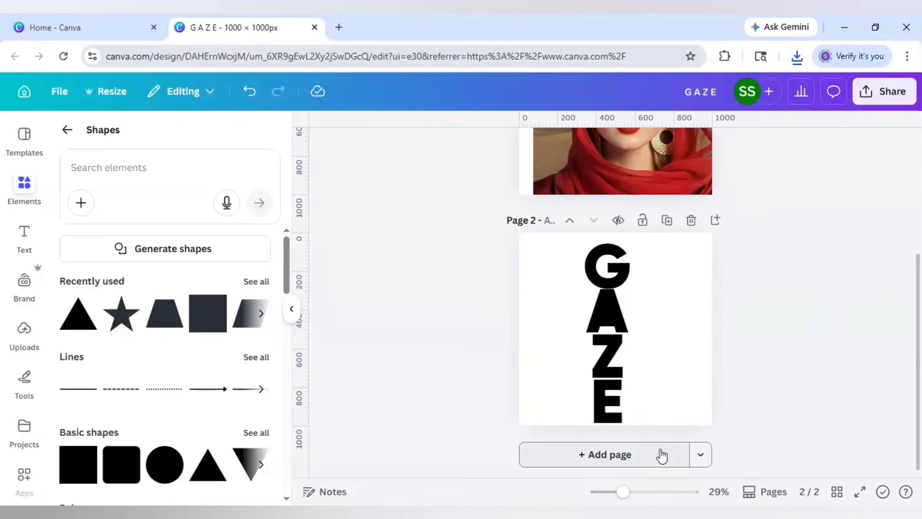
{"action": "left_click", "coordinate": [662, 455]}
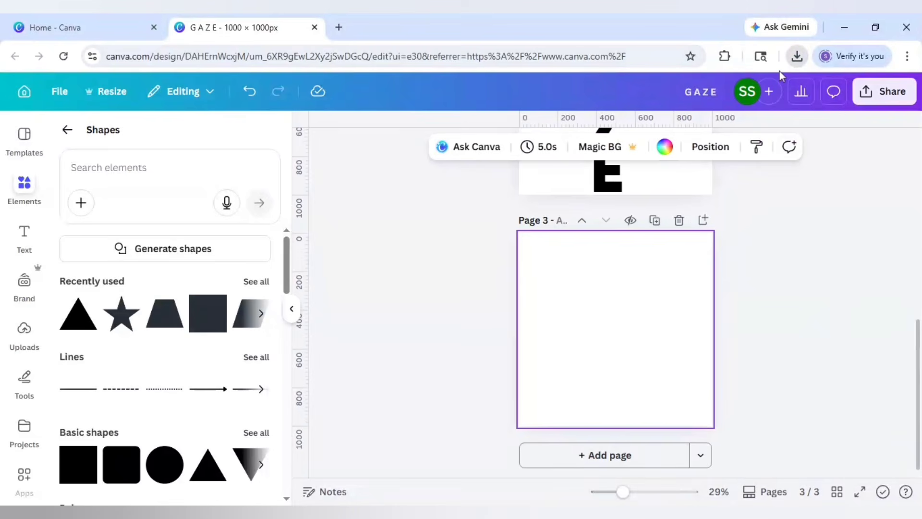
Paste the GAZE text image and the portrait photo onto the third page and move them apart
{"action": "key", "text": "ctrl+v"}
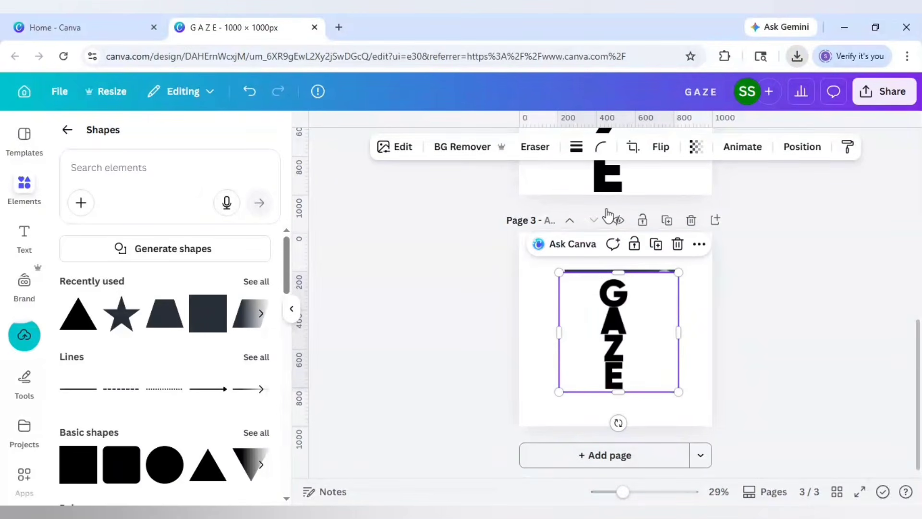
{"action": "left_click_drag", "start_coordinate": [609, 345], "coordinate": [656, 324]}
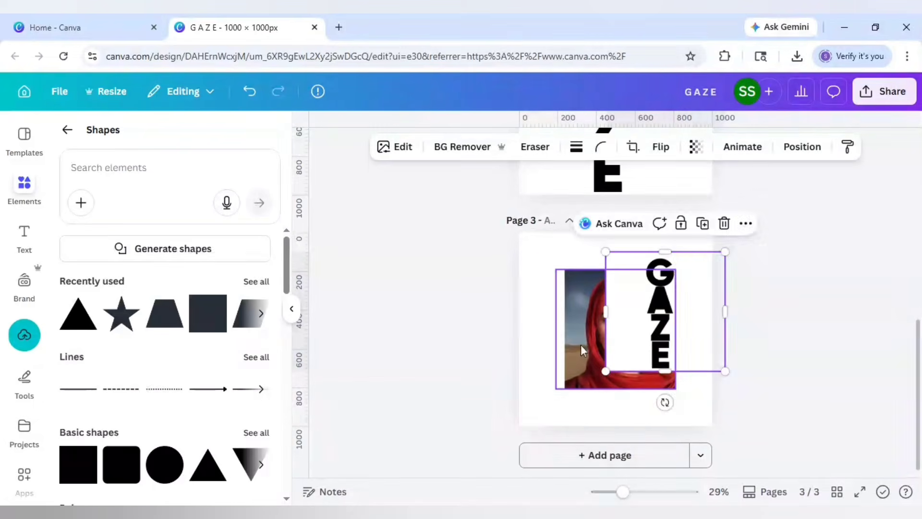
{"action": "left_click_drag", "start_coordinate": [581, 350], "coordinate": [551, 387]}
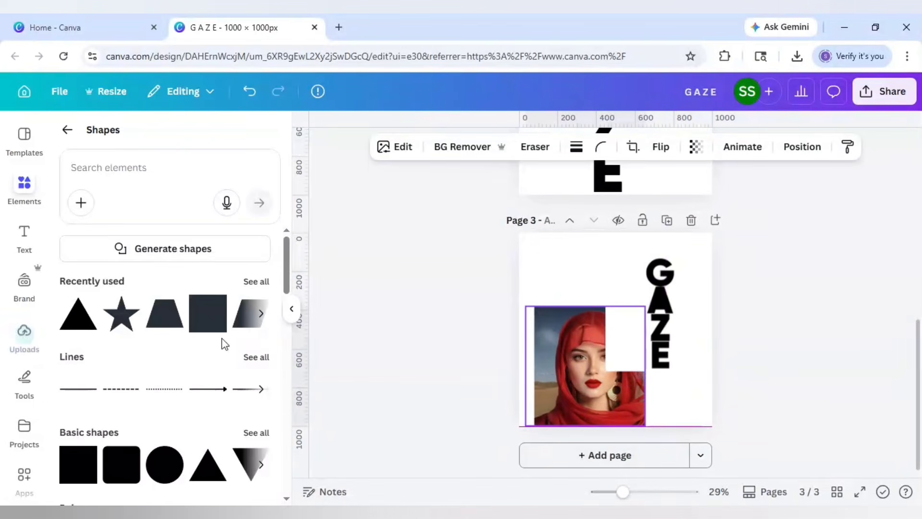
Search the apps for "BLEND" and open the Blend Image app
{"action": "left_click", "coordinate": [17, 471]}
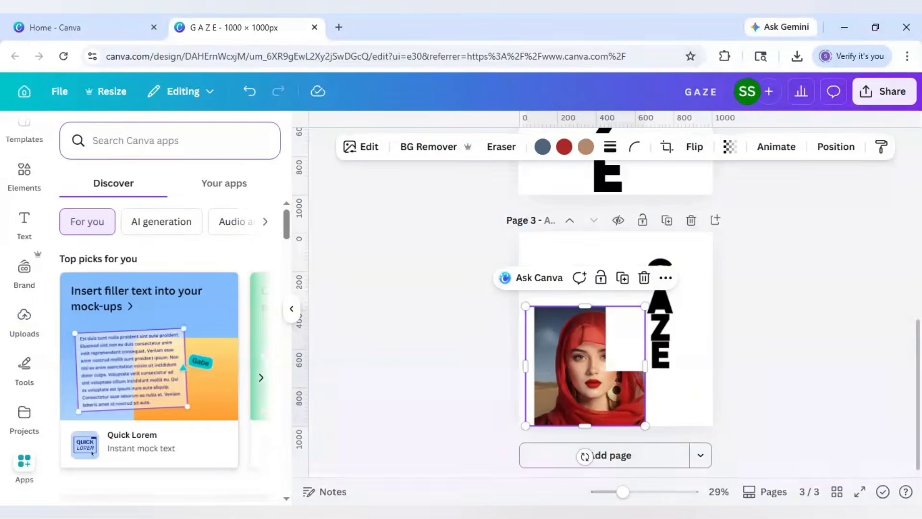
{"action": "type", "text": "BLEND"}
{"action": "key", "text": "Return"}
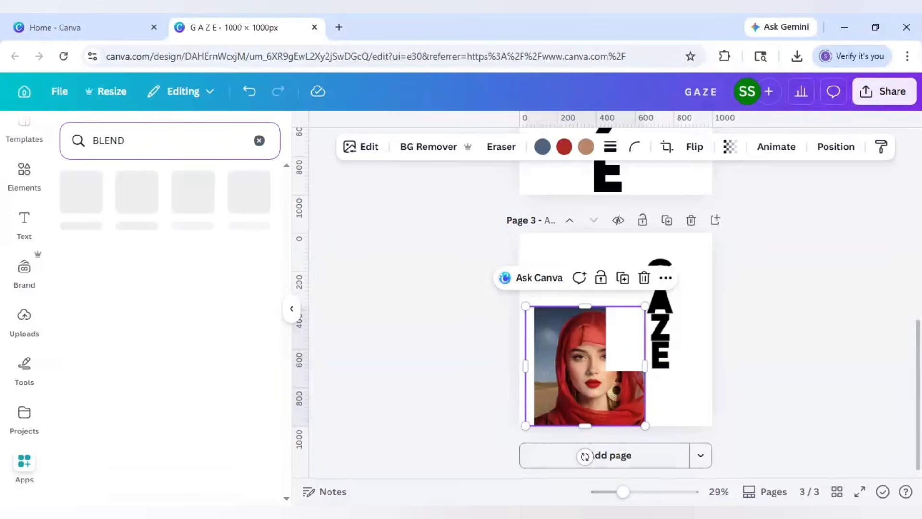
{"action": "left_click", "coordinate": [82, 204]}
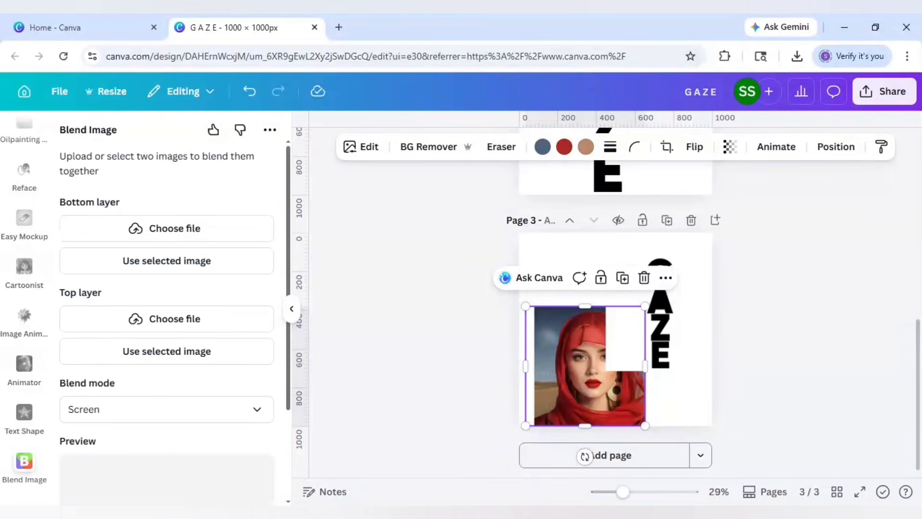
Set the GAZE text image as the blend's bottom layer and the portrait photo as its top layer
{"action": "left_click", "coordinate": [661, 349]}
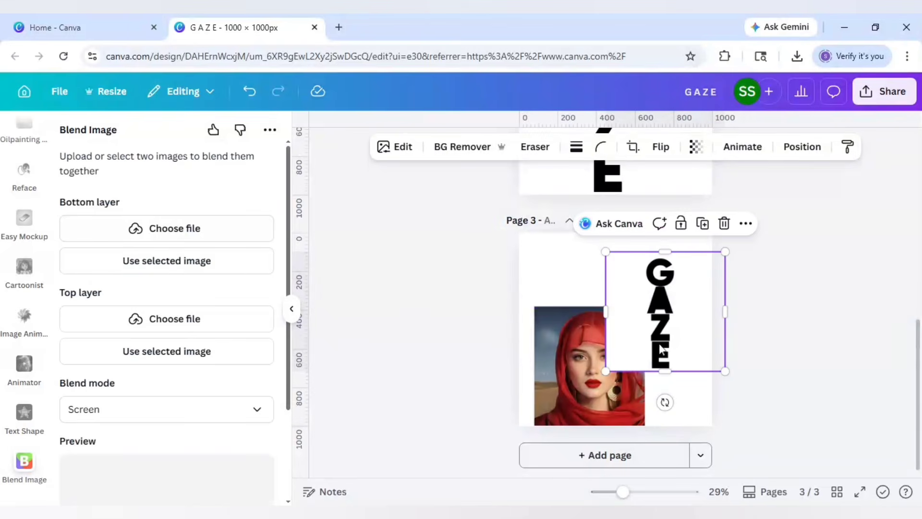
{"action": "left_click", "coordinate": [208, 273]}
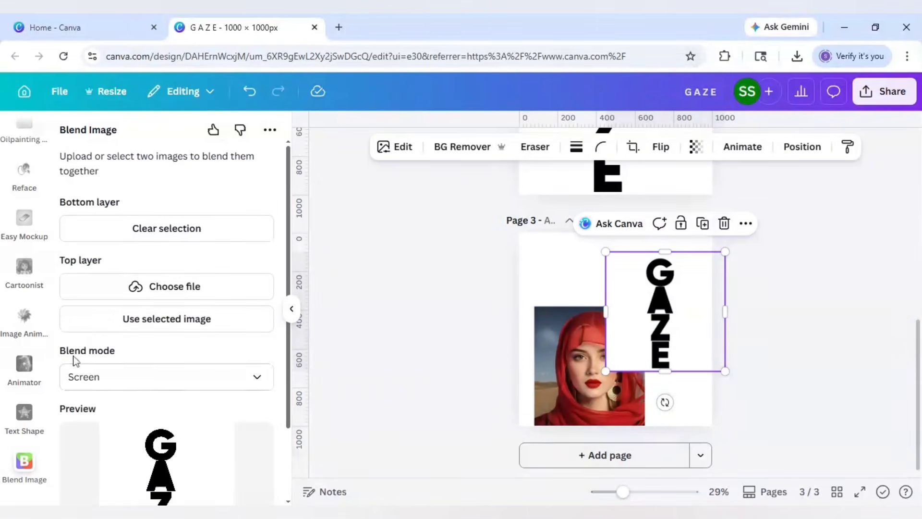
{"action": "left_click", "coordinate": [557, 380]}
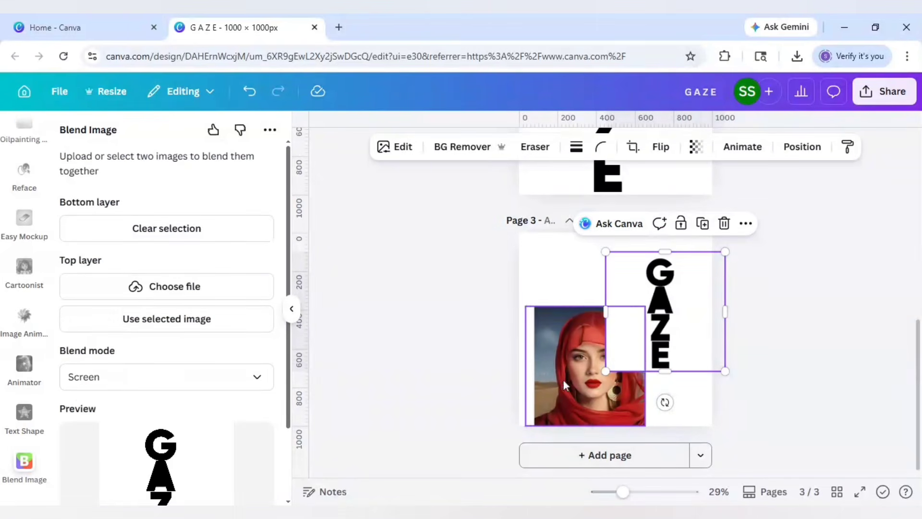
{"action": "left_click", "coordinate": [193, 320]}
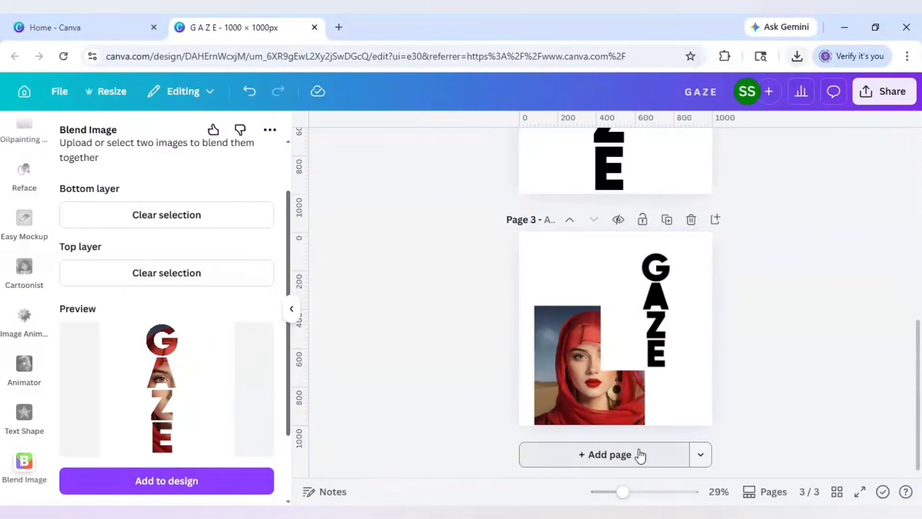
Add a blank fourth page and insert the blended GAZE image in its upper-left corner
{"action": "left_click", "coordinate": [638, 455]}
{"action": "left_click", "coordinate": [208, 487]}
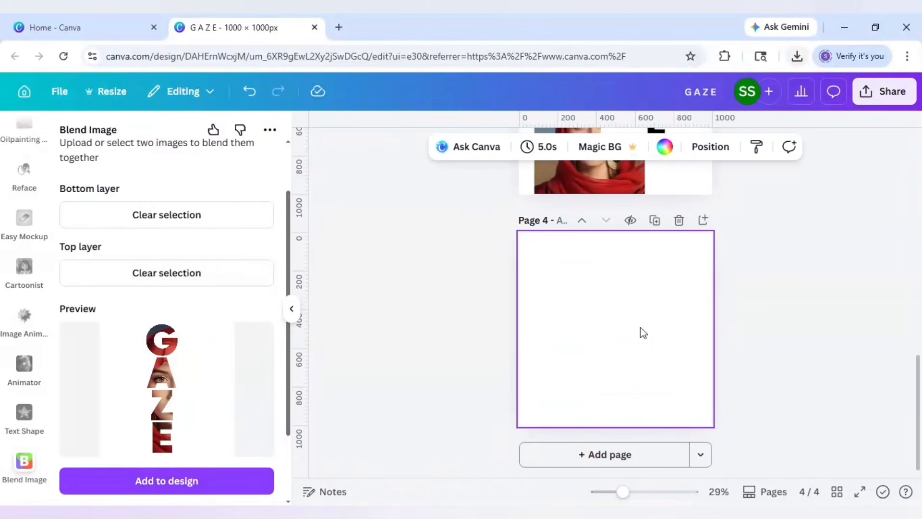
{"action": "left_click_drag", "start_coordinate": [632, 331], "coordinate": [574, 266]}
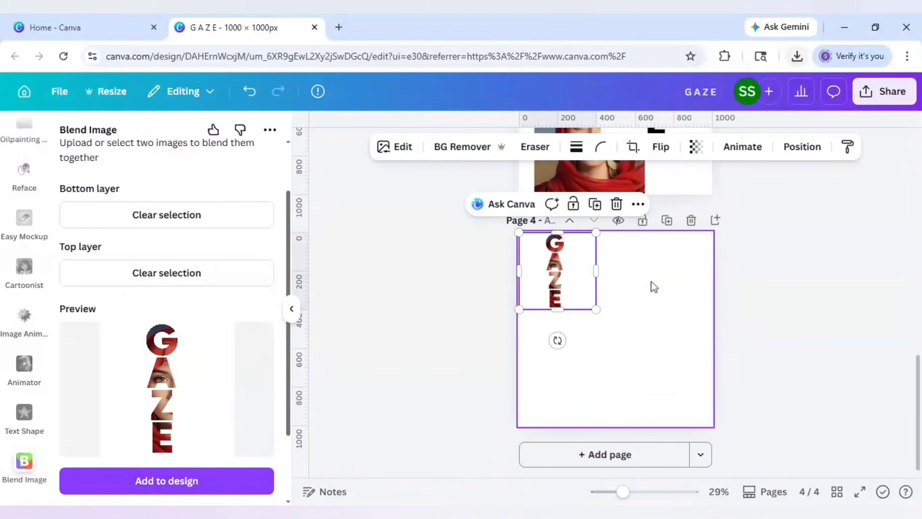
Set the fourth page's background colour to purple
{"action": "left_click", "coordinate": [652, 286]}
{"action": "left_click", "coordinate": [634, 149]}
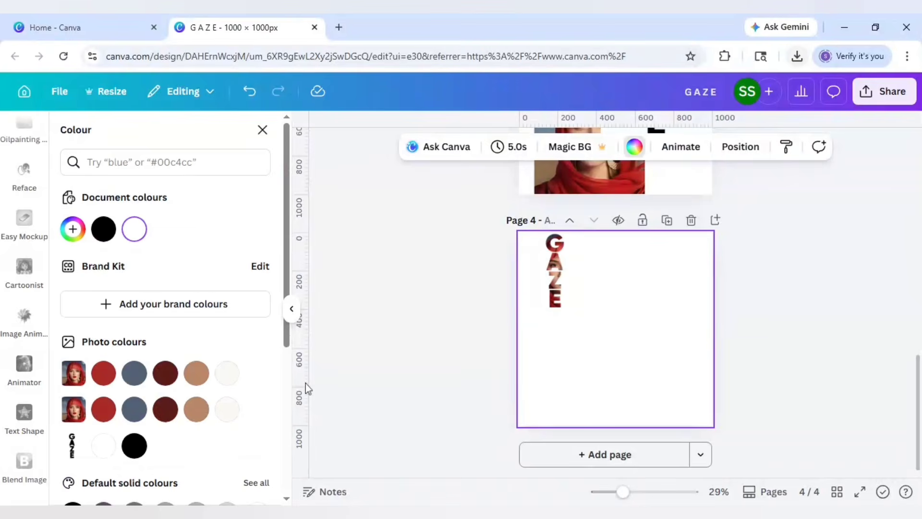
{"action": "scroll", "coordinate": [202, 409], "scroll_direction": "down", "scroll_amount": 2}
{"action": "left_click", "coordinate": [258, 477]}
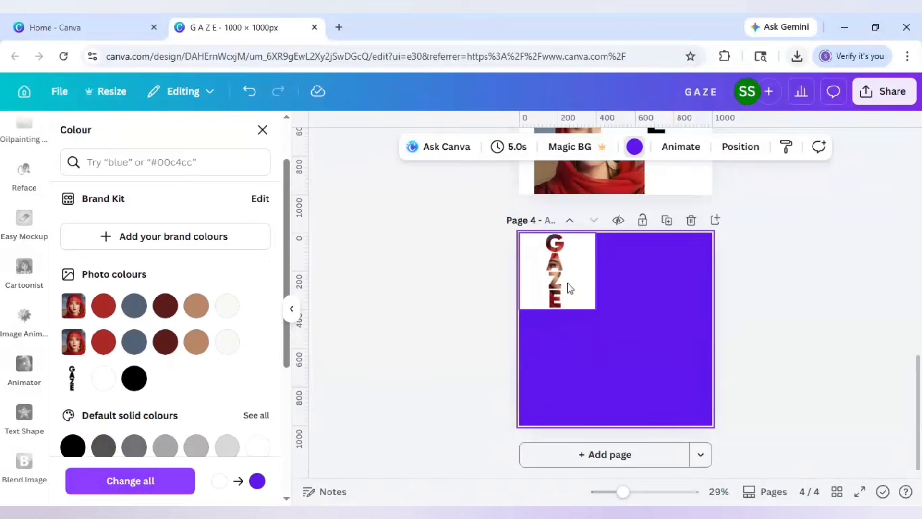
Enlarge the blended GAZE image to fill the fourth page and remove its background
{"action": "left_click", "coordinate": [586, 301]}
{"action": "left_click_drag", "start_coordinate": [596, 308], "coordinate": [734, 427]}
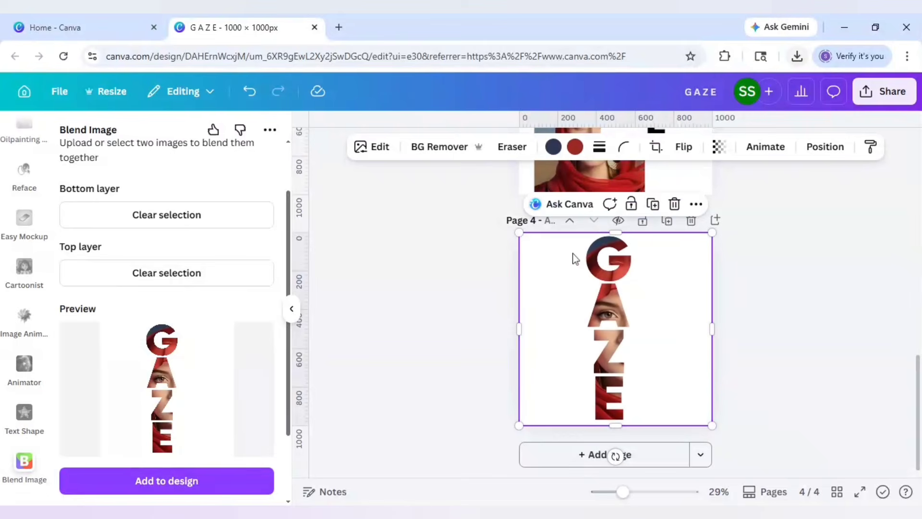
{"action": "left_click", "coordinate": [450, 153]}
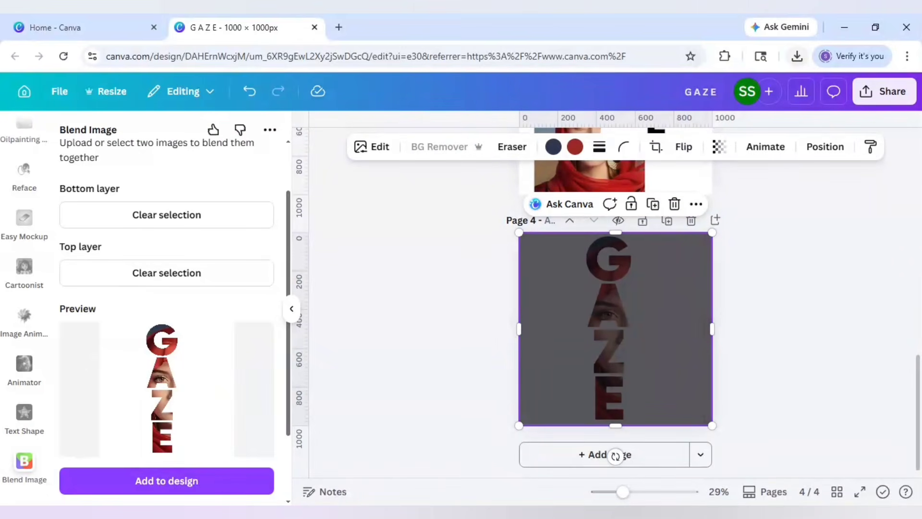
Crop the empty margins on both sides of the GAZE cutout and restore the page's white background
{"action": "left_click_drag", "start_coordinate": [688, 334], "coordinate": [673, 334]}
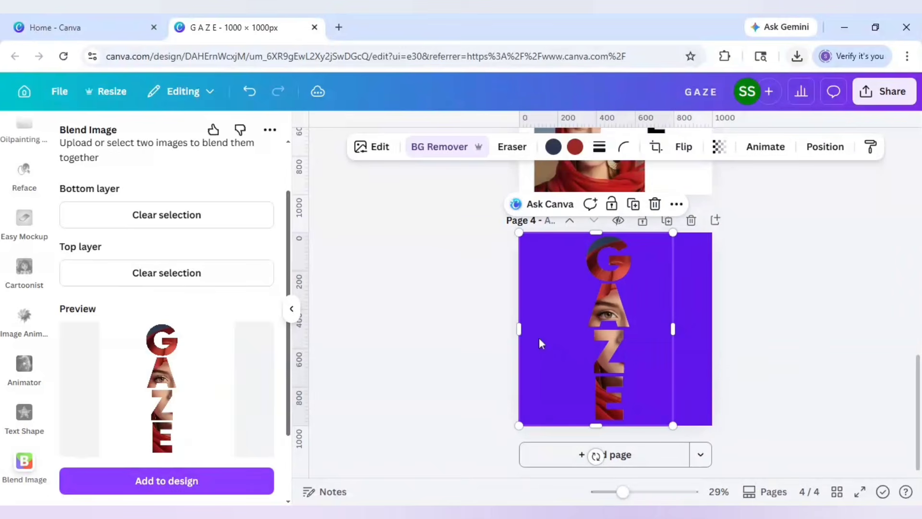
{"action": "left_click_drag", "start_coordinate": [523, 330], "coordinate": [566, 333]}
{"action": "left_click", "coordinate": [701, 335]}
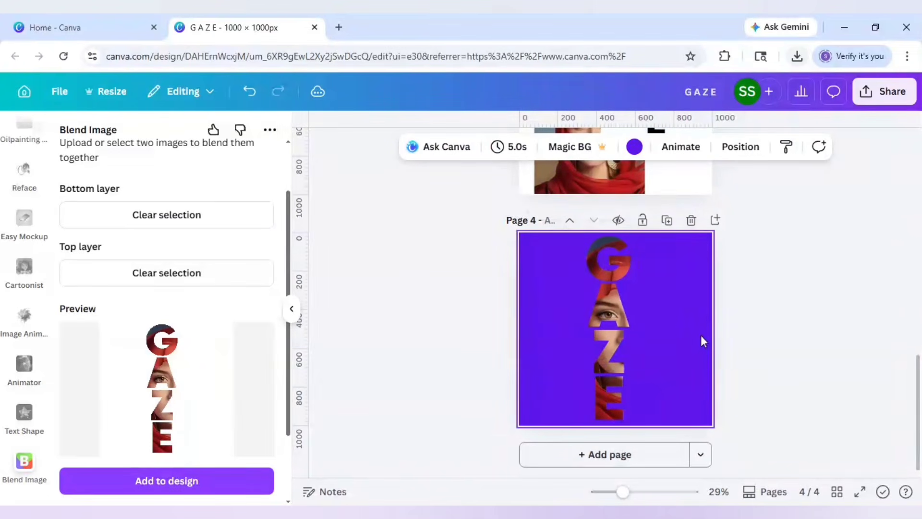
Copy the portrait photo from the third page and paste it onto the fourth page
{"action": "left_click", "coordinate": [572, 179]}
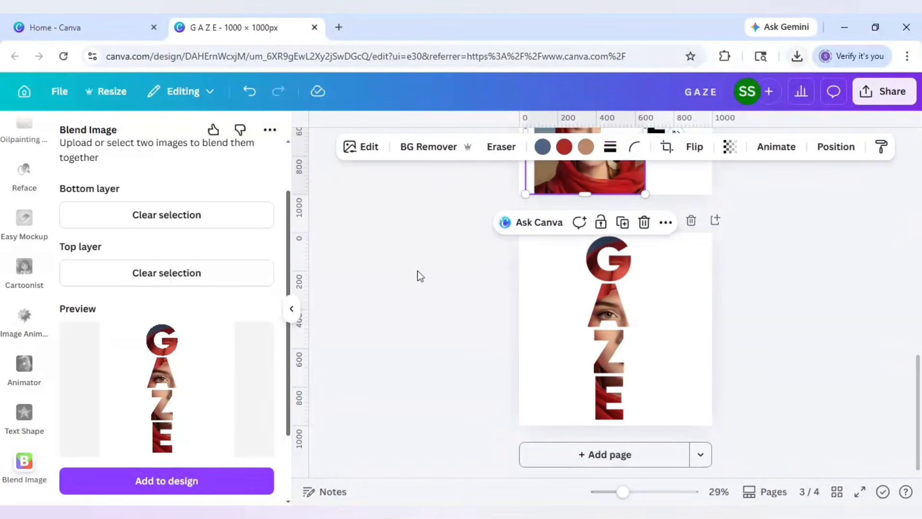
{"action": "scroll", "coordinate": [417, 270], "scroll_direction": "up", "scroll_amount": 3}
{"action": "left_click_drag", "start_coordinate": [556, 299], "coordinate": [549, 299]}
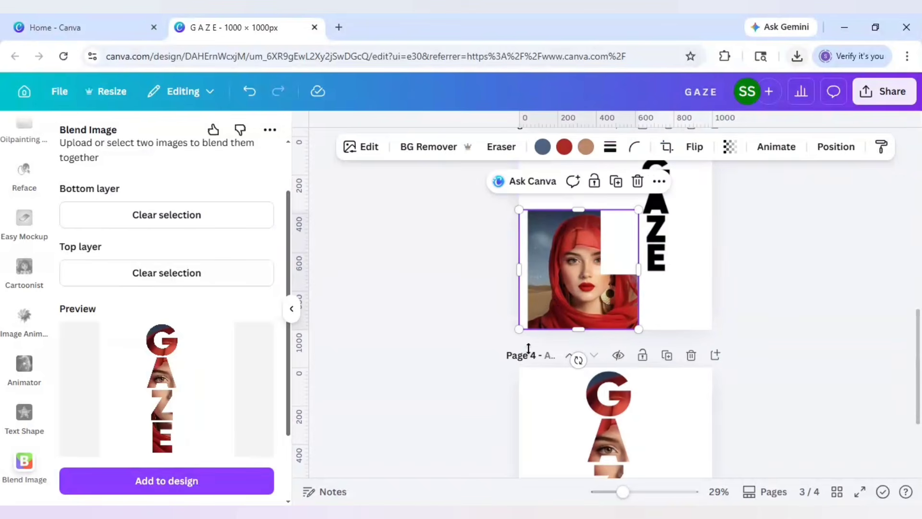
{"action": "left_click", "coordinate": [535, 393]}
{"action": "key", "text": "ctrl+v"}
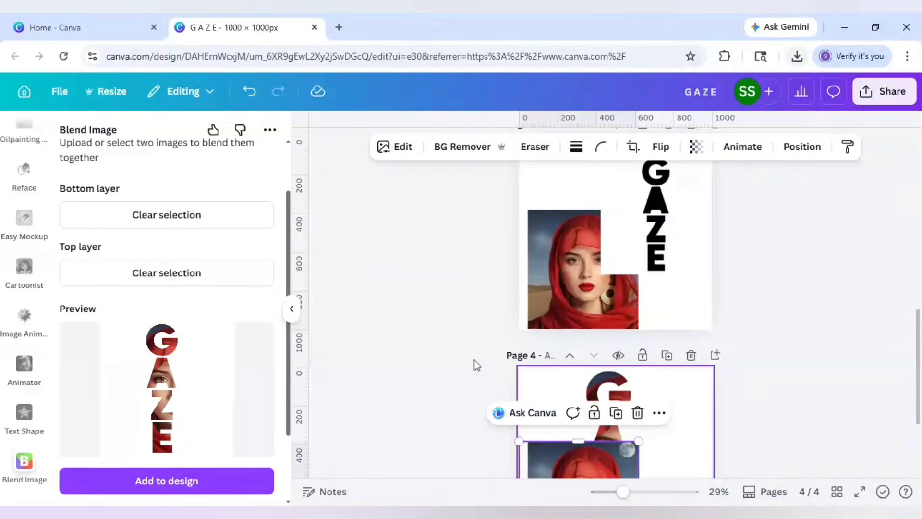
Enlarge the portrait to fill the fourth page and send it behind the GAZE cutout
{"action": "scroll", "coordinate": [474, 360], "scroll_direction": "down", "scroll_amount": 3}
{"action": "left_click_drag", "start_coordinate": [598, 387], "coordinate": [596, 289]}
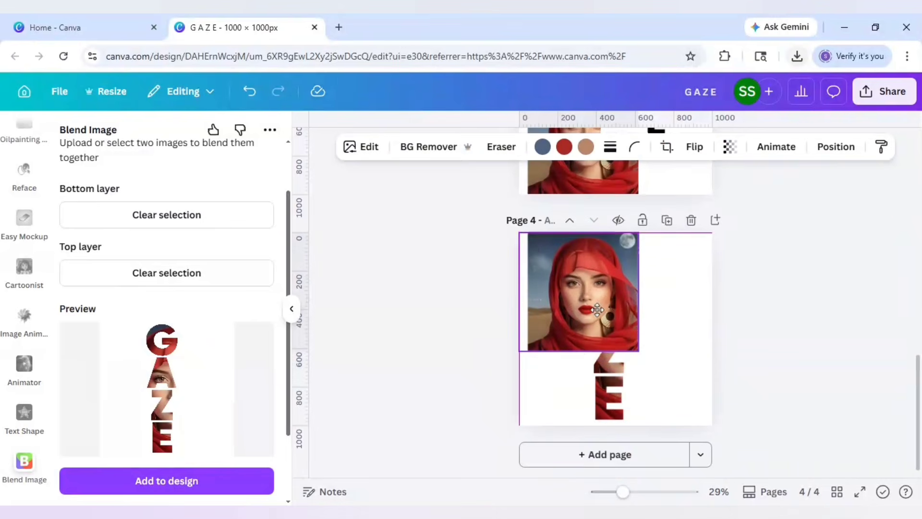
{"action": "left_click_drag", "start_coordinate": [640, 354], "coordinate": [714, 422]}
{"action": "right_click", "coordinate": [631, 348]}
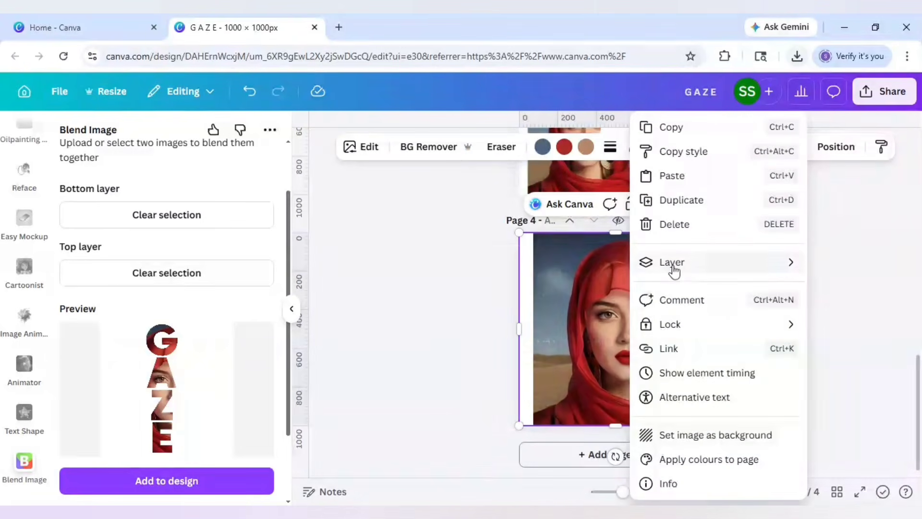
{"action": "mouse_move", "coordinate": [673, 270]}
{"action": "left_click", "coordinate": [524, 334]}
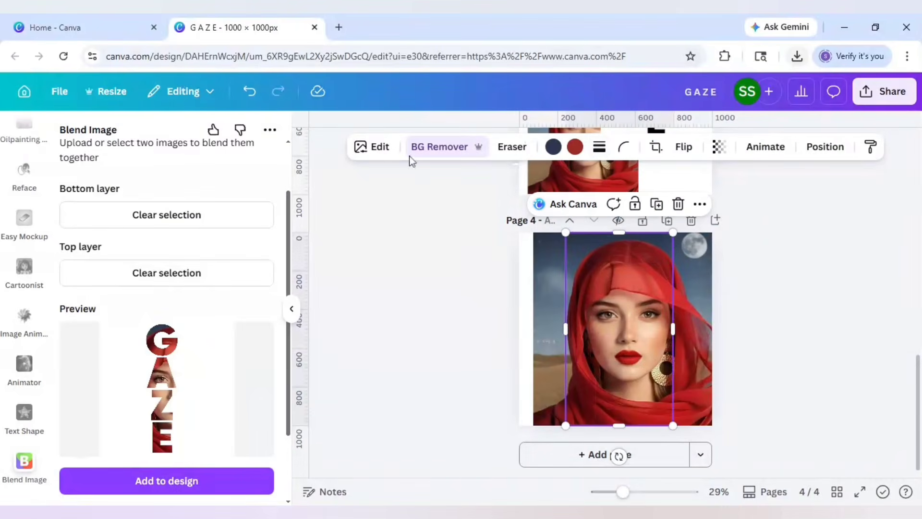
Apply the Outline shadow effect to the GAZE cutout
{"action": "left_click", "coordinate": [386, 153]}
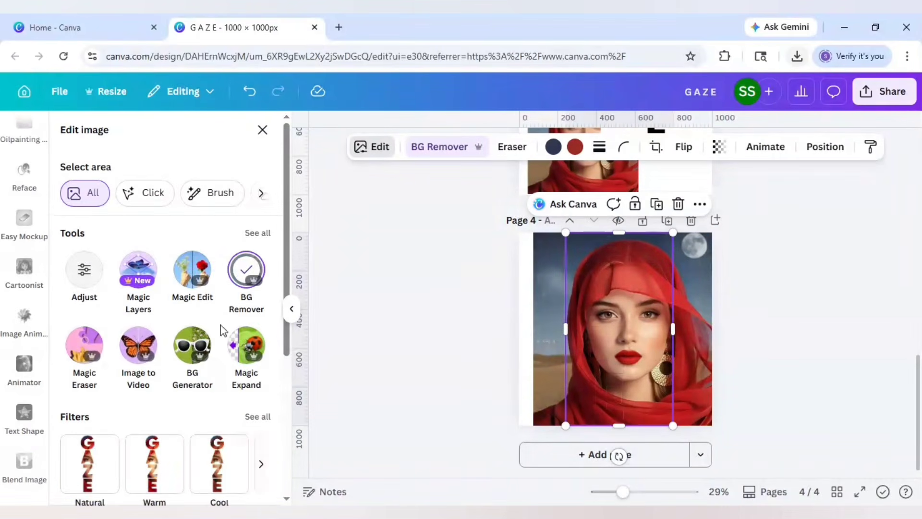
{"action": "scroll", "coordinate": [175, 393], "scroll_direction": "down", "scroll_amount": 3}
{"action": "scroll", "coordinate": [173, 388], "scroll_direction": "down", "scroll_amount": 2}
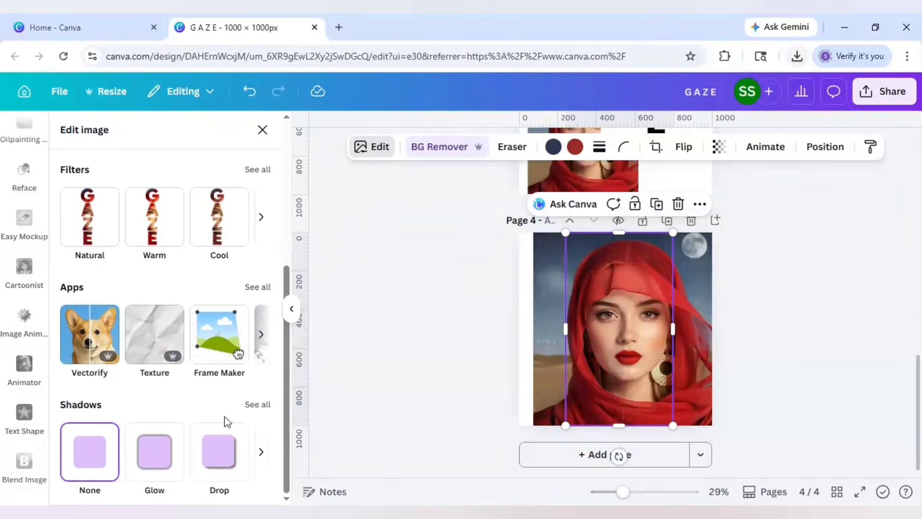
{"action": "left_click", "coordinate": [259, 406]}
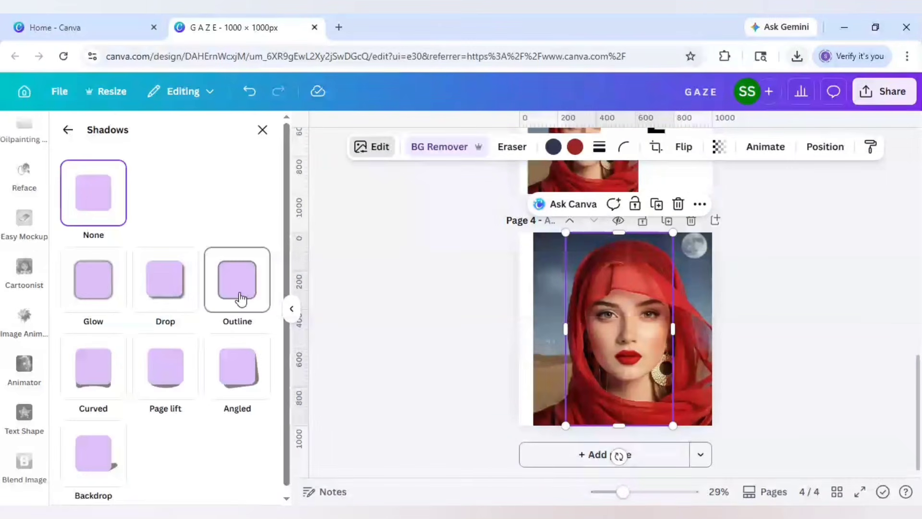
{"action": "scroll", "coordinate": [253, 440], "scroll_direction": "down", "scroll_amount": 3}
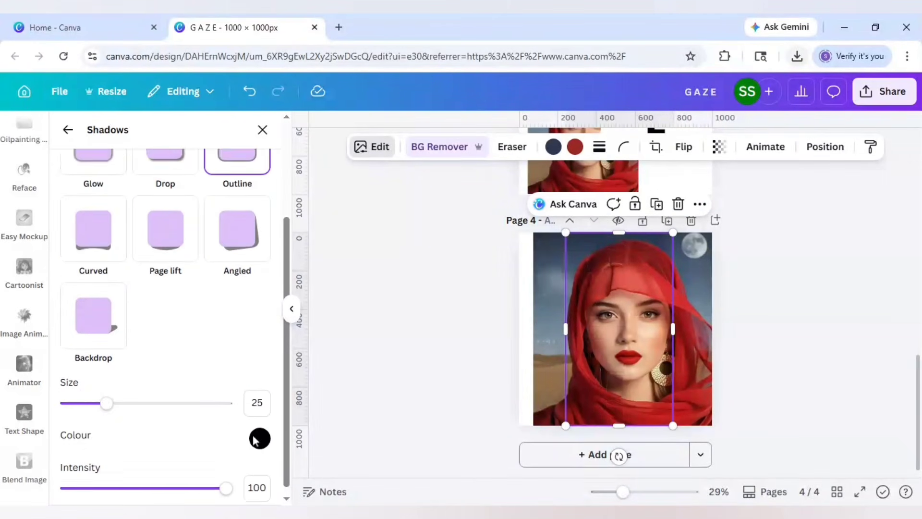
Set the GAZE outline's size to 10 and its colour to white
{"action": "left_click", "coordinate": [266, 397]}
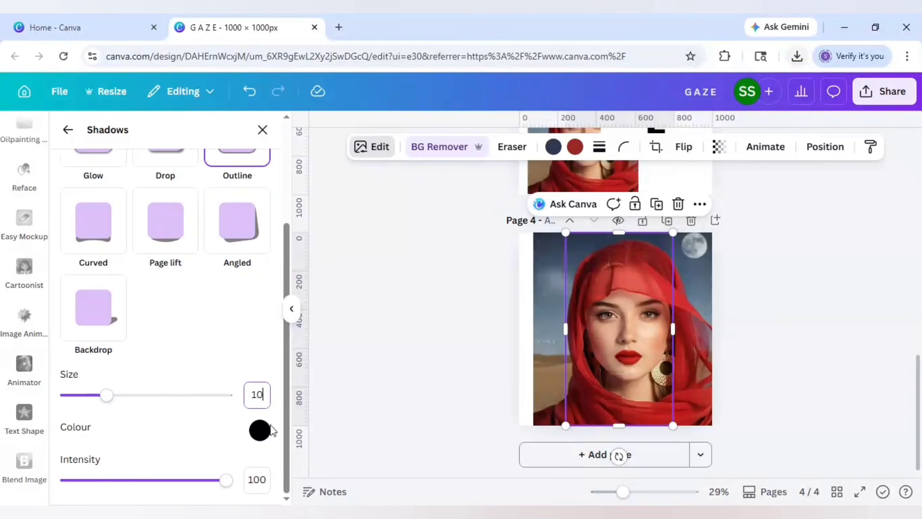
{"action": "left_click", "coordinate": [264, 431]}
{"action": "left_click_drag", "start_coordinate": [259, 347], "coordinate": [263, 261]}
{"action": "left_click", "coordinate": [429, 339]}
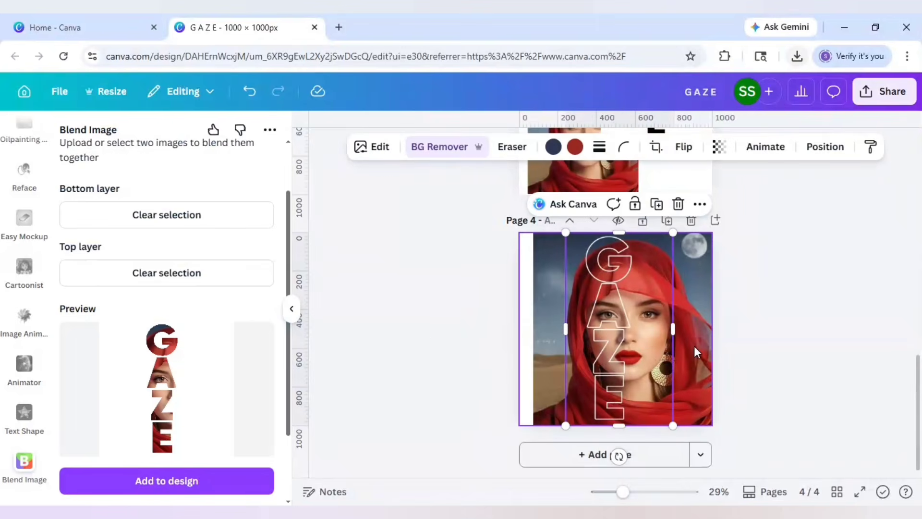
Crop the portrait's left side up to the middle of the GAZE letters
{"action": "left_click_drag", "start_coordinate": [519, 329], "coordinate": [613, 335]}
{"action": "left_click", "coordinate": [460, 319]}
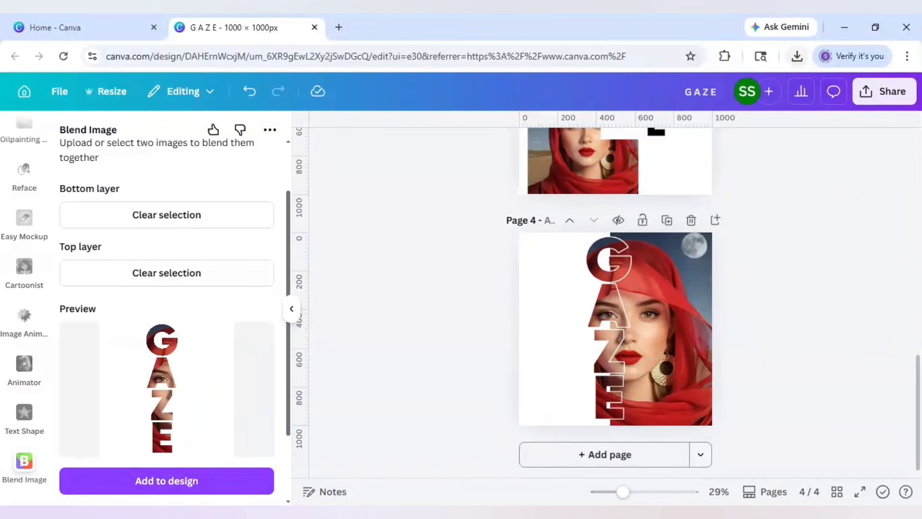
Add a heading to the fourth page with the text "MAGICAL"
{"action": "scroll", "coordinate": [26, 324], "scroll_direction": "down", "scroll_amount": 10}
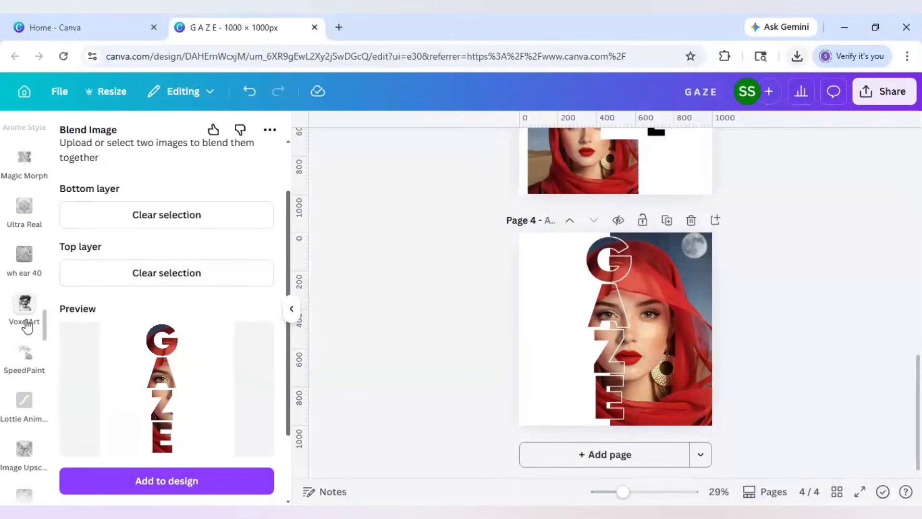
{"action": "scroll", "coordinate": [27, 326], "scroll_direction": "up", "scroll_amount": 15}
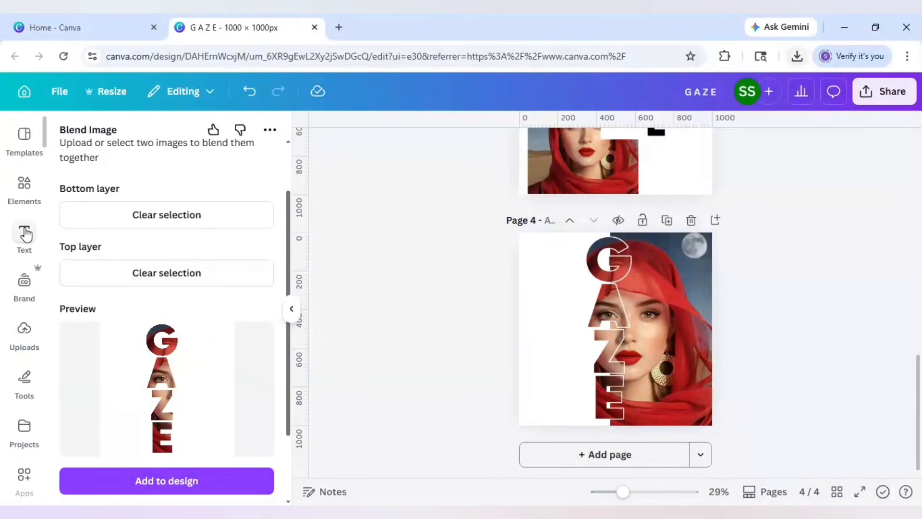
{"action": "left_click", "coordinate": [25, 233]}
{"action": "left_click", "coordinate": [153, 363]}
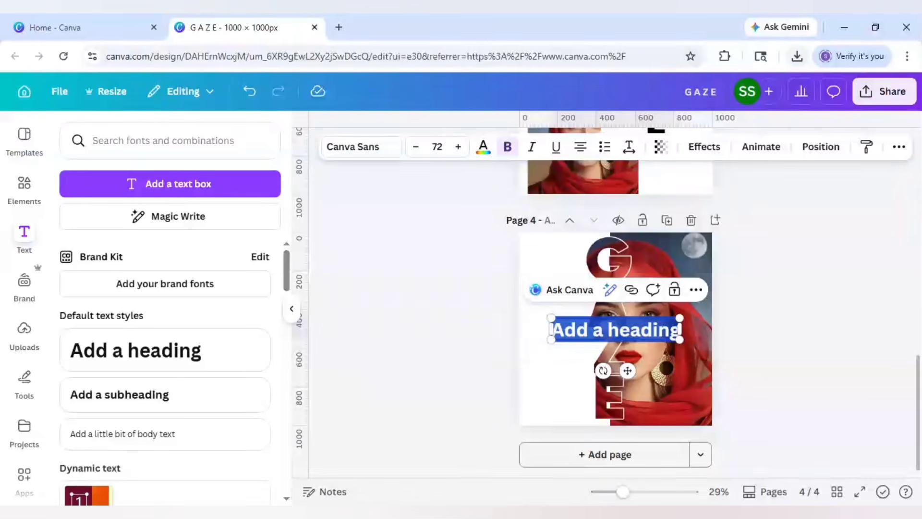
{"action": "type", "text": "MAGICAL"}
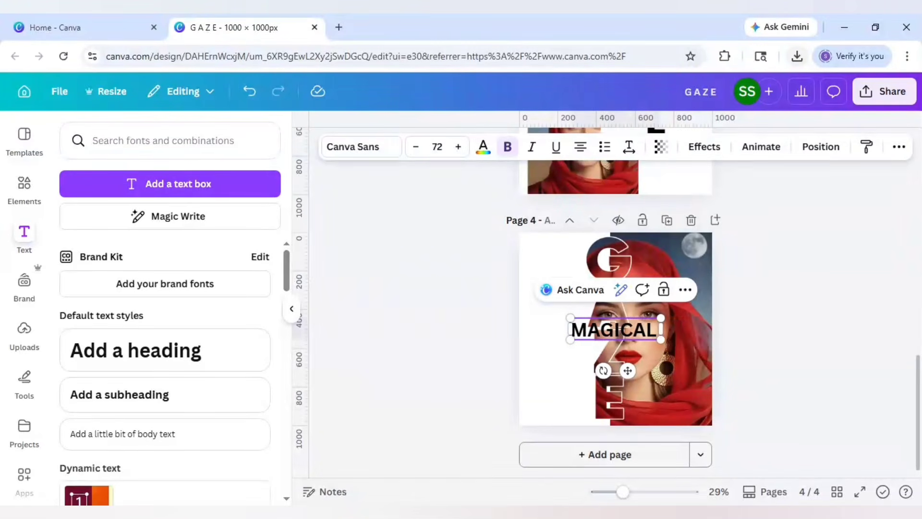
Extend the heading text to "MAGICAL GAZE" and set its font to Gilroy Bold
{"action": "type", "text": " GAZE"}
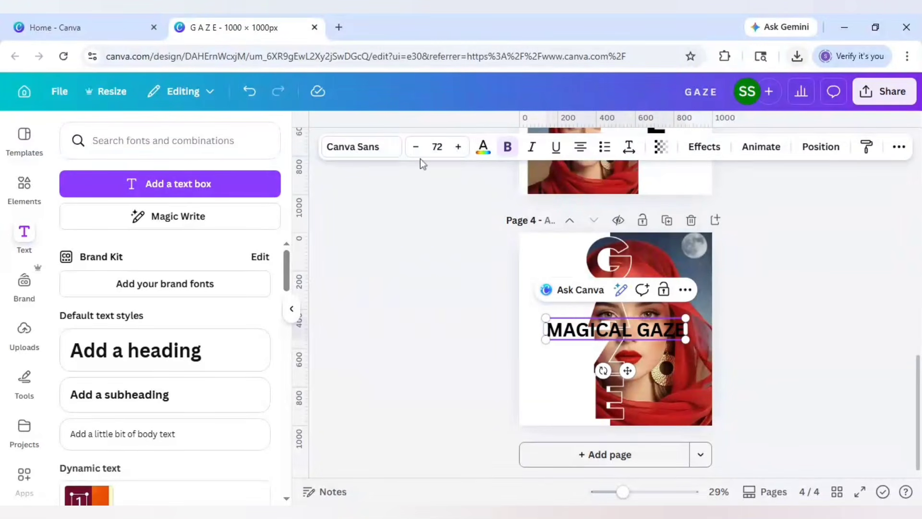
{"action": "left_click", "coordinate": [390, 150]}
{"action": "left_click", "coordinate": [71, 260]}
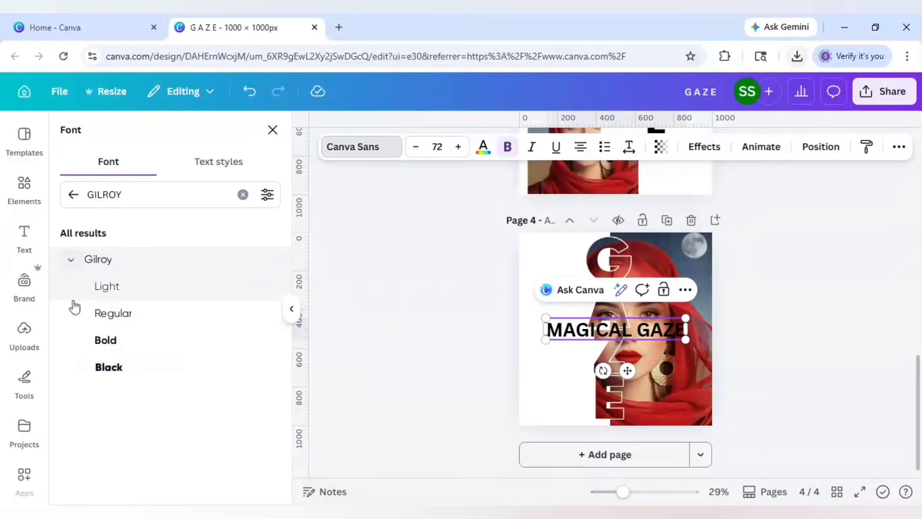
{"action": "left_click", "coordinate": [106, 341]}
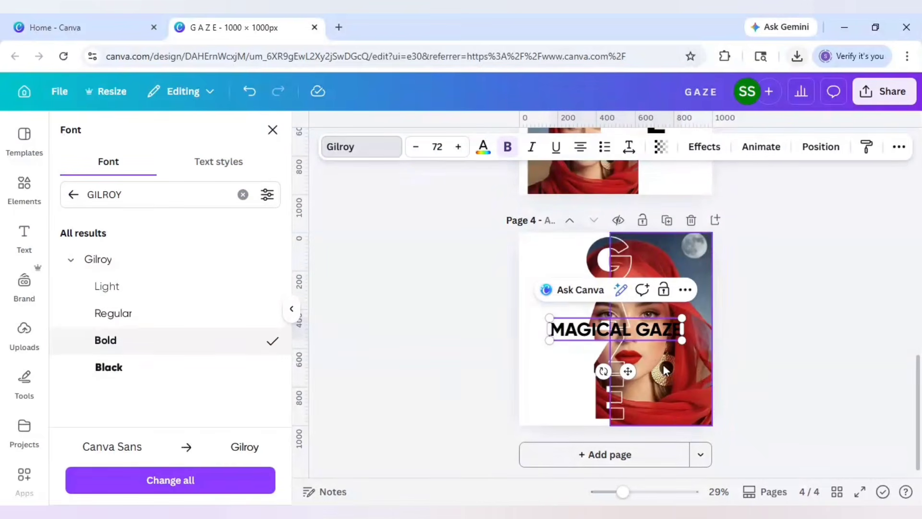
Rotate the MAGICAL GAZE heading to read vertically upwards and place it along the fourth page's left edge
{"action": "left_click_drag", "start_coordinate": [603, 370], "coordinate": [533, 301]}
{"action": "left_click", "coordinate": [551, 325]}
{"action": "left_click", "coordinate": [618, 323]}
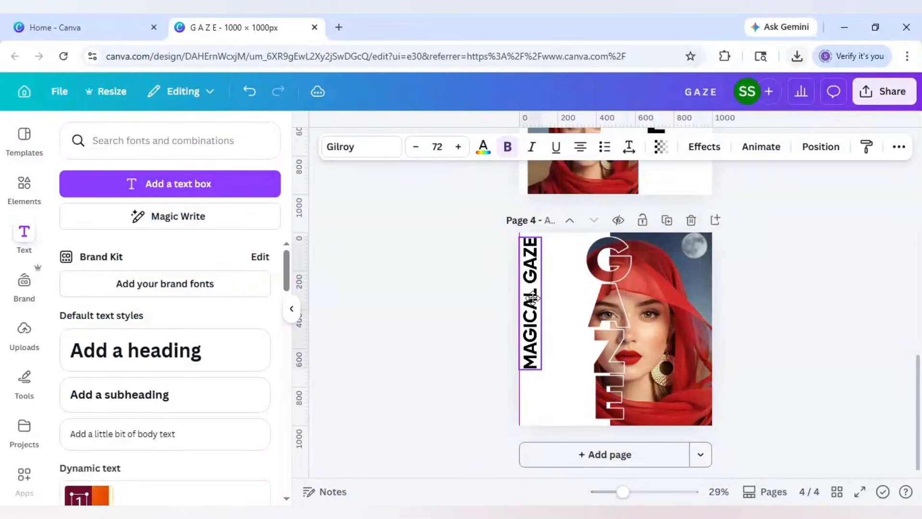
Set the vertical heading's font size to 56 and move it up into the page's upper-left corner
{"action": "left_click", "coordinate": [437, 147]}
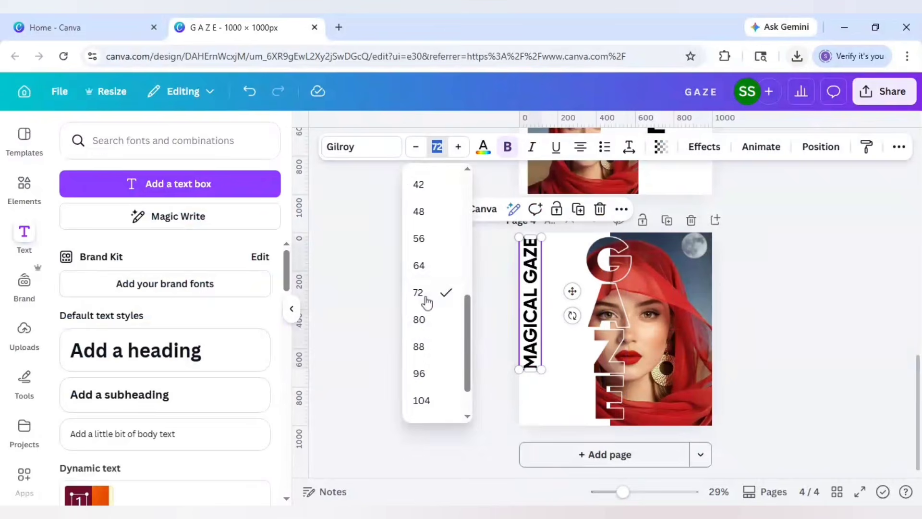
{"action": "left_click", "coordinate": [435, 239]}
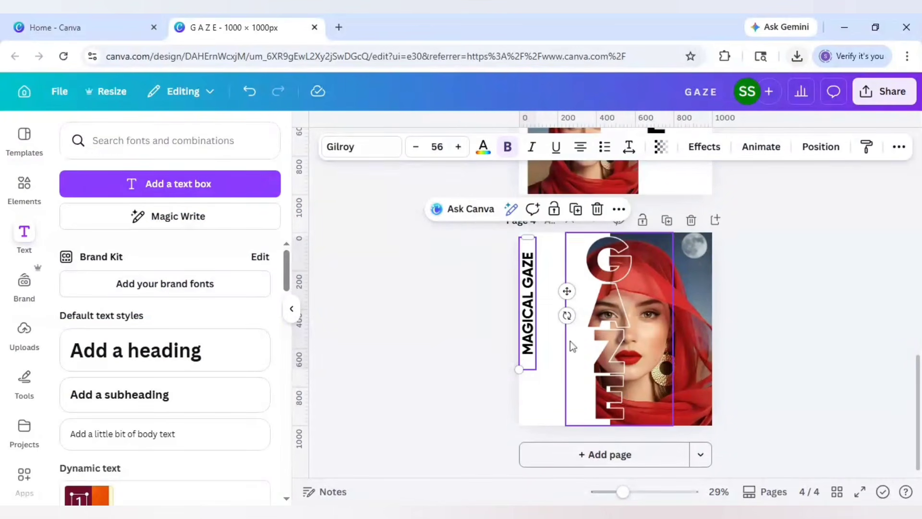
{"action": "left_click", "coordinate": [478, 335]}
{"action": "left_click_drag", "start_coordinate": [531, 333], "coordinate": [529, 313]}
{"action": "left_click", "coordinate": [483, 327]}
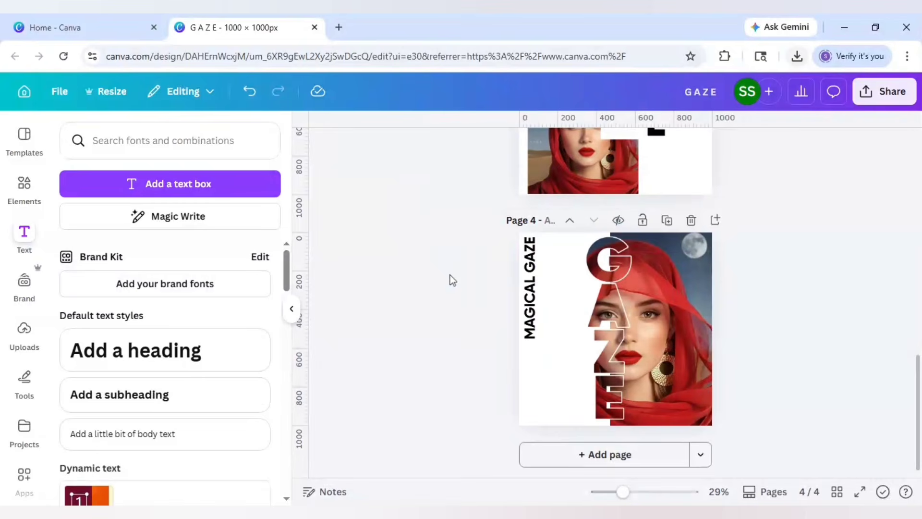
Switch to ChatGPT's Magical Gaze Captions chat and copy the caption "Eyes full of untold stories"
{"action": "left_click", "coordinate": [338, 28]}
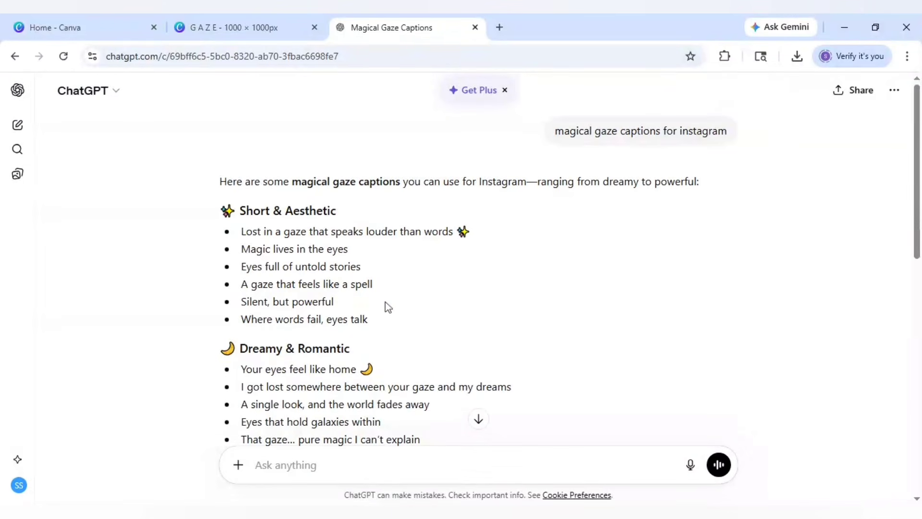
{"action": "scroll", "coordinate": [388, 306], "scroll_direction": "down", "scroll_amount": 2}
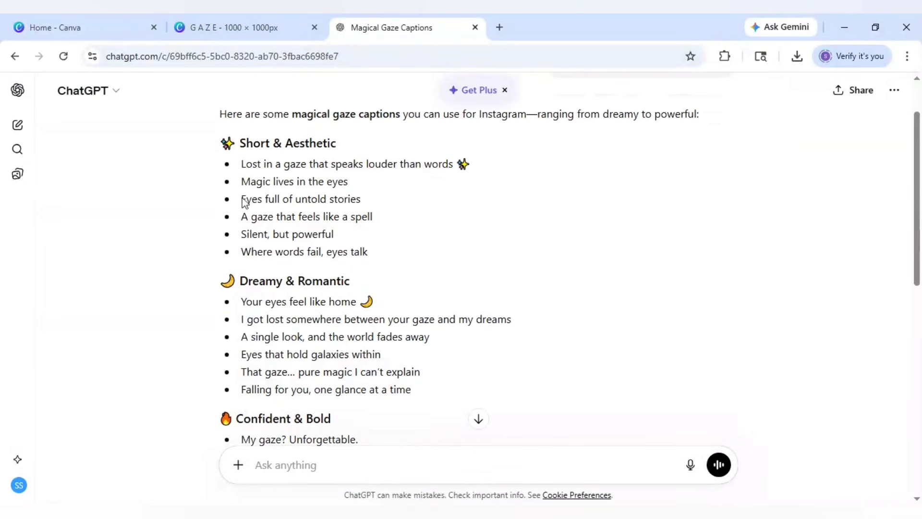
{"action": "left_click_drag", "start_coordinate": [242, 199], "coordinate": [365, 200]}
{"action": "key", "text": "ctrl+c"}
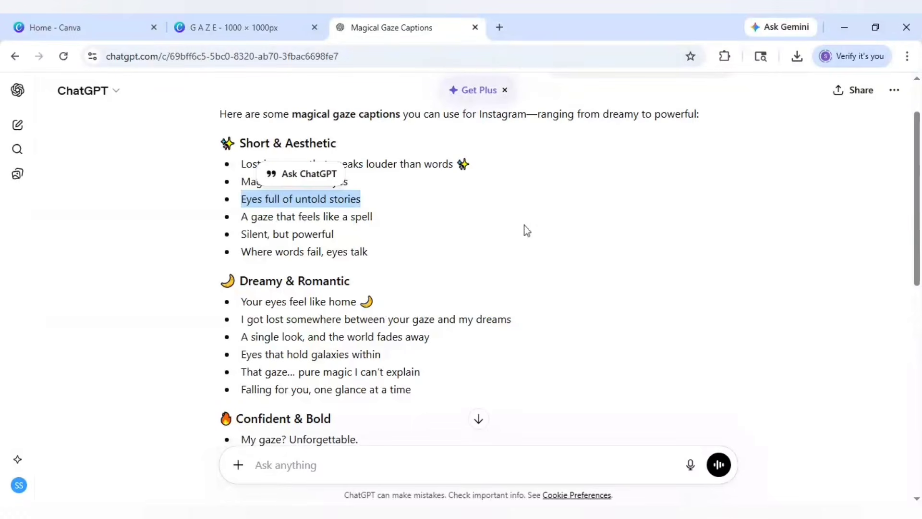
Return to the Canva design, duplicate the vertical heading and place the copy between the original and the GAZE letters
{"action": "left_click", "coordinate": [295, 27]}
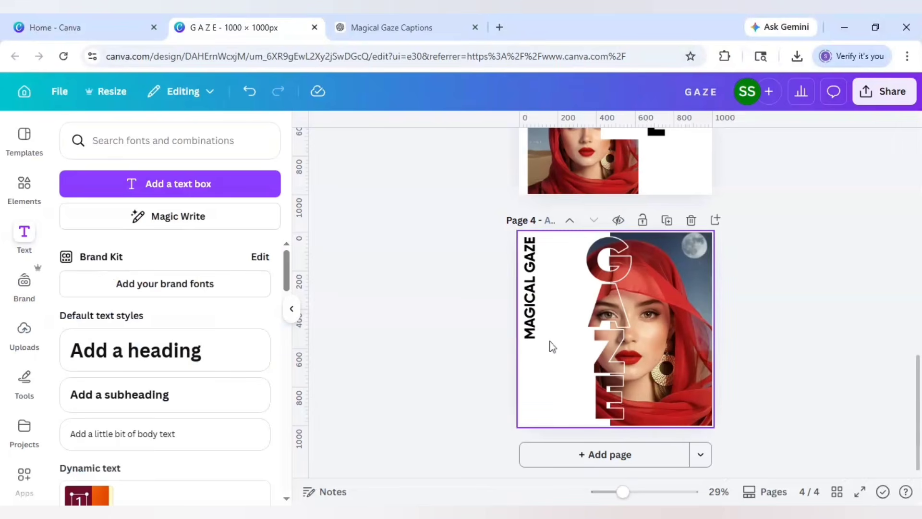
{"action": "left_click", "coordinate": [534, 345]}
{"action": "left_click", "coordinate": [578, 195]}
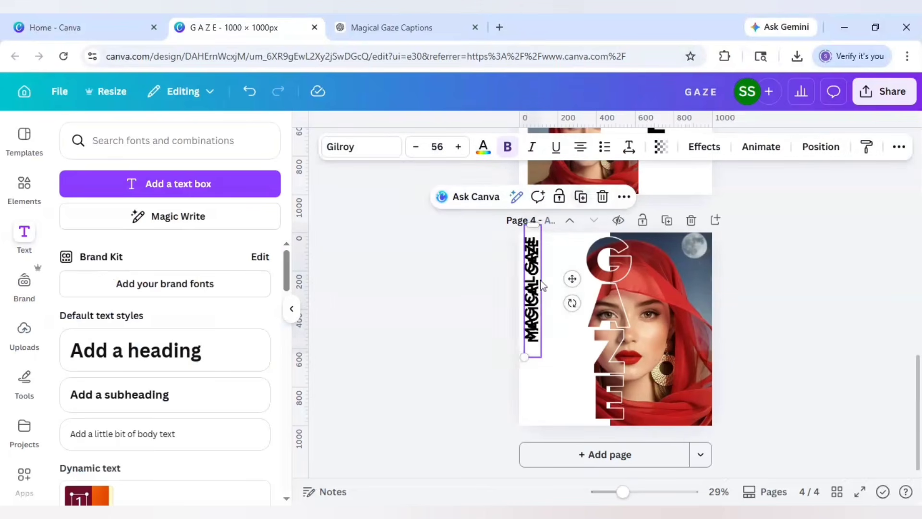
{"action": "left_click_drag", "start_coordinate": [563, 294], "coordinate": [558, 303]}
Replace the duplicated heading's text with the copied caption "Eyes full of untold stories" in quotation marks
{"action": "double_click", "coordinate": [557, 302]}
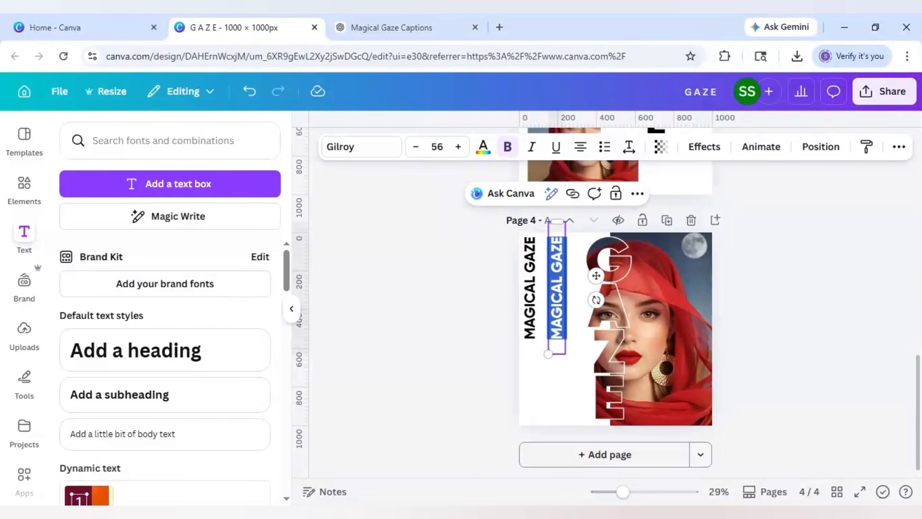
{"action": "type", "text": "\""}
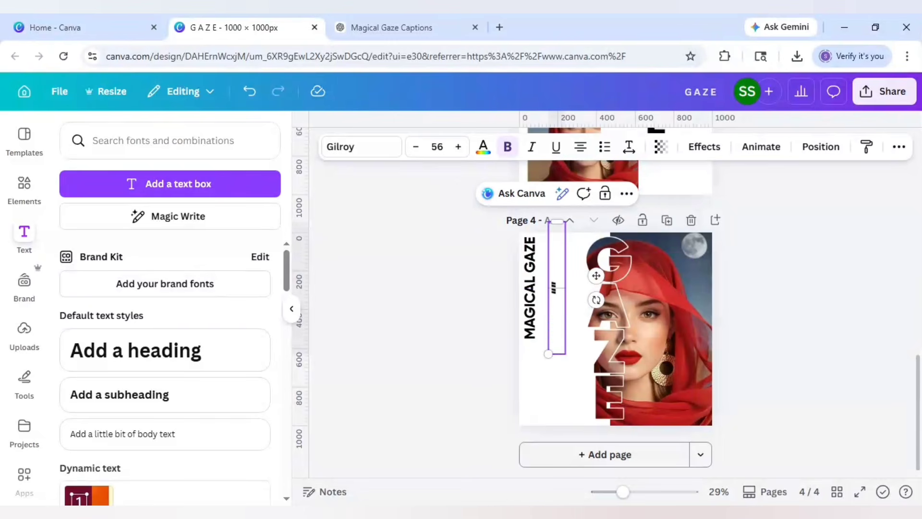
{"action": "key", "text": "ctrl+v"}
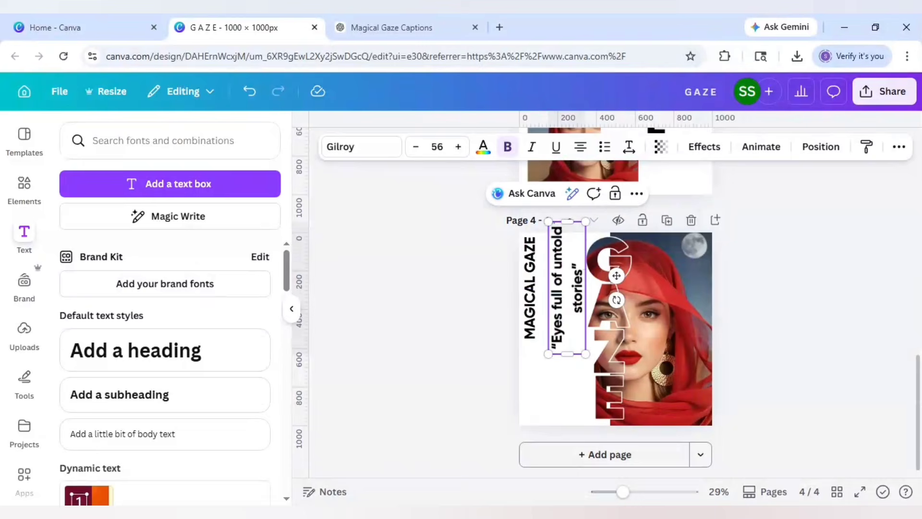
{"action": "left_click", "coordinate": [477, 341]}
Change the vertical caption's font to Canva Sans Regular
{"action": "left_click", "coordinate": [566, 298]}
{"action": "left_click", "coordinate": [361, 147]}
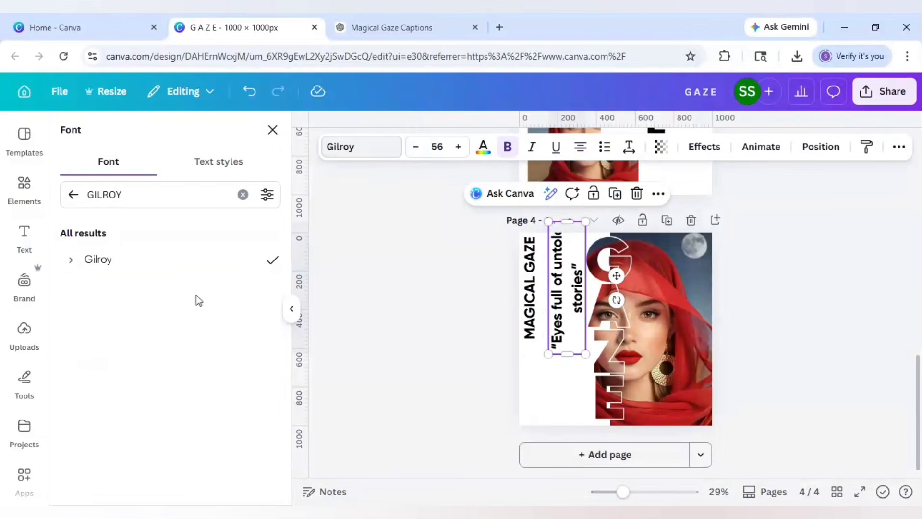
{"action": "left_click", "coordinate": [73, 194]}
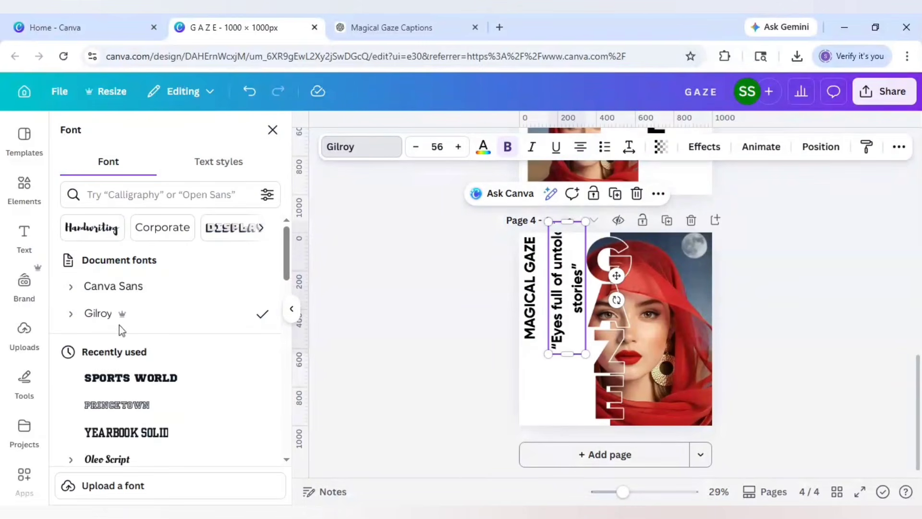
{"action": "left_click", "coordinate": [84, 287]}
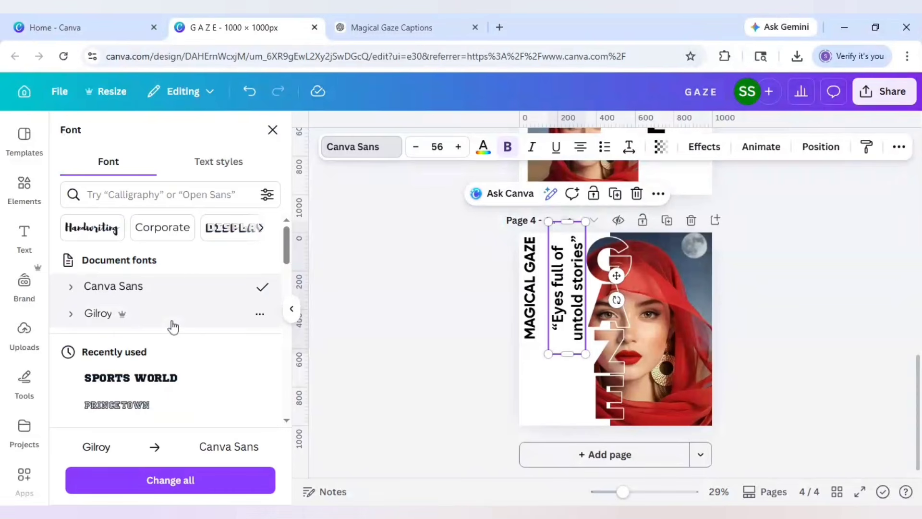
{"action": "left_click", "coordinate": [94, 291]}
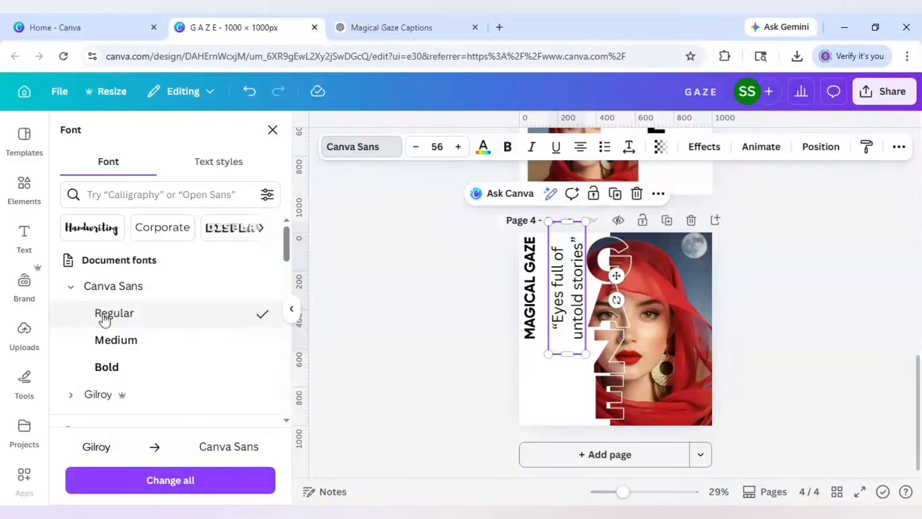
Set the caption's font size to 32 and move it close beside the MAGICAL GAZE heading
{"action": "left_click", "coordinate": [437, 147]}
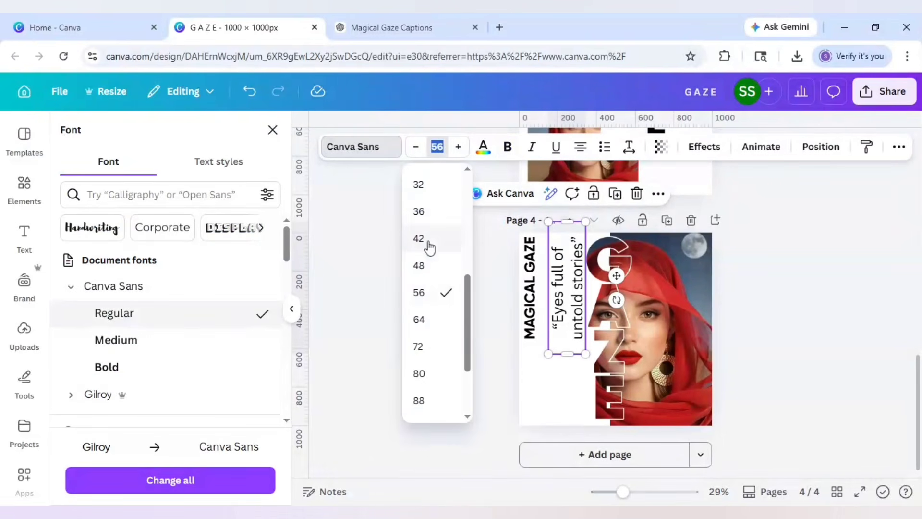
{"action": "left_click", "coordinate": [422, 186]}
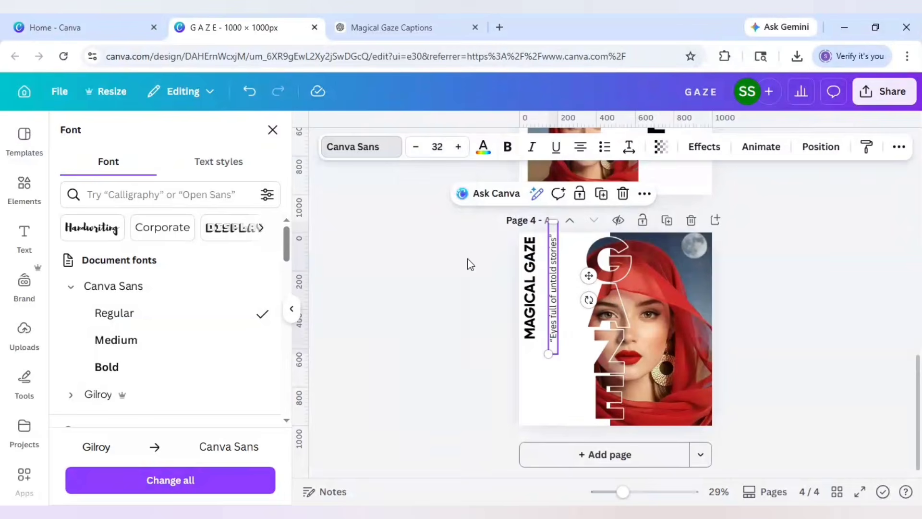
{"action": "left_click_drag", "start_coordinate": [554, 312], "coordinate": [545, 302]}
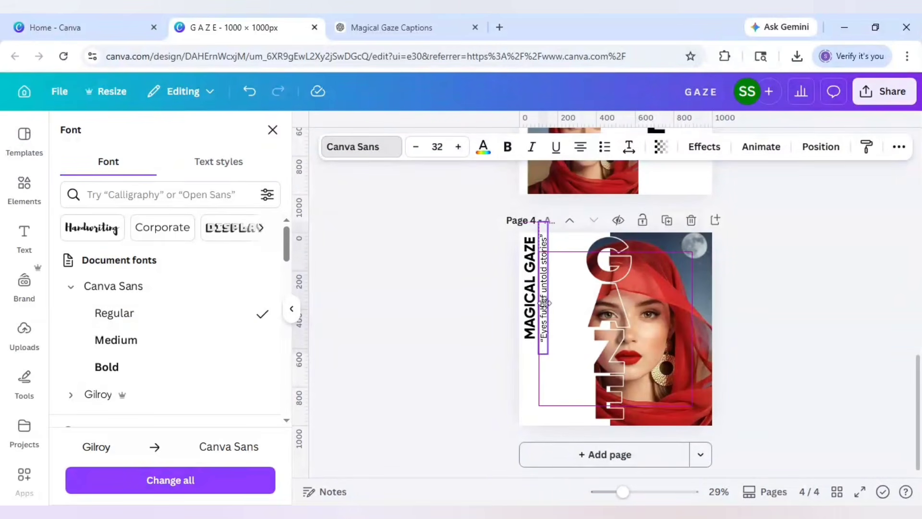
{"action": "left_click", "coordinate": [479, 321]}
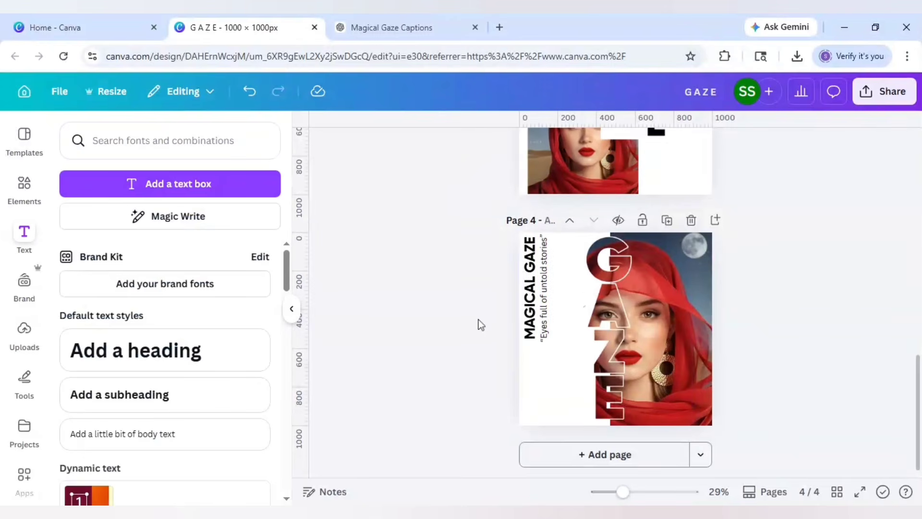
Enlarge the vertical heading and caption together until the heading's font size is about 67
{"action": "left_click", "coordinate": [527, 323]}
{"action": "left_click", "coordinate": [543, 331], "text": "shift"}
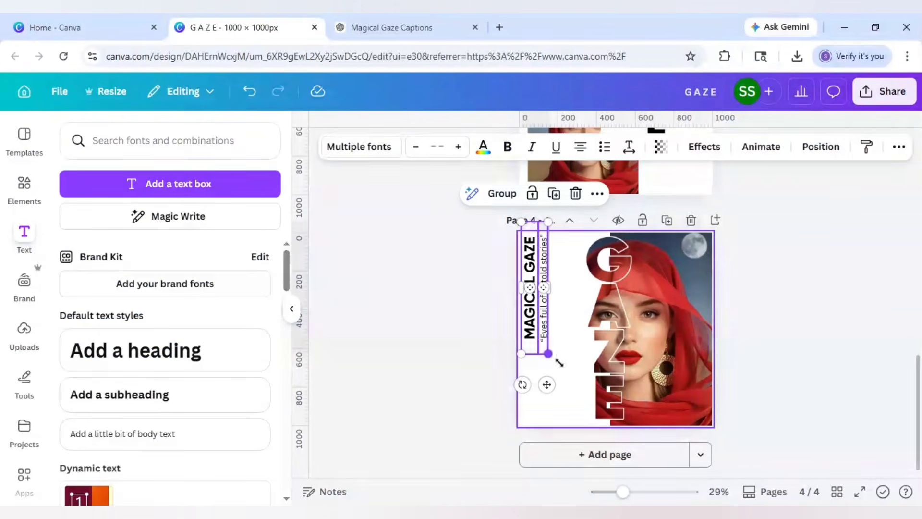
{"action": "left_click_drag", "start_coordinate": [558, 363], "coordinate": [576, 379]}
{"action": "left_click", "coordinate": [485, 366]}
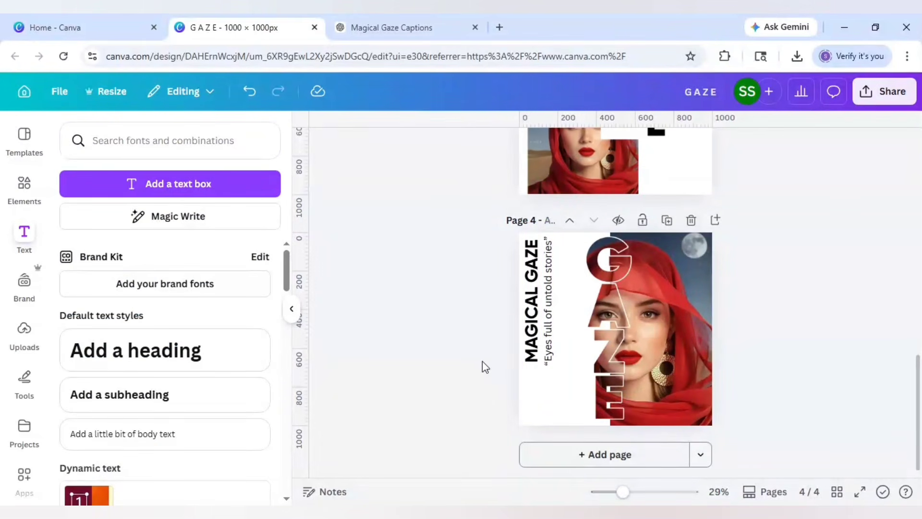
Colour the MAGICAL GAZE heading with the photo's dark red, #5b1d1a
{"action": "left_click", "coordinate": [531, 345]}
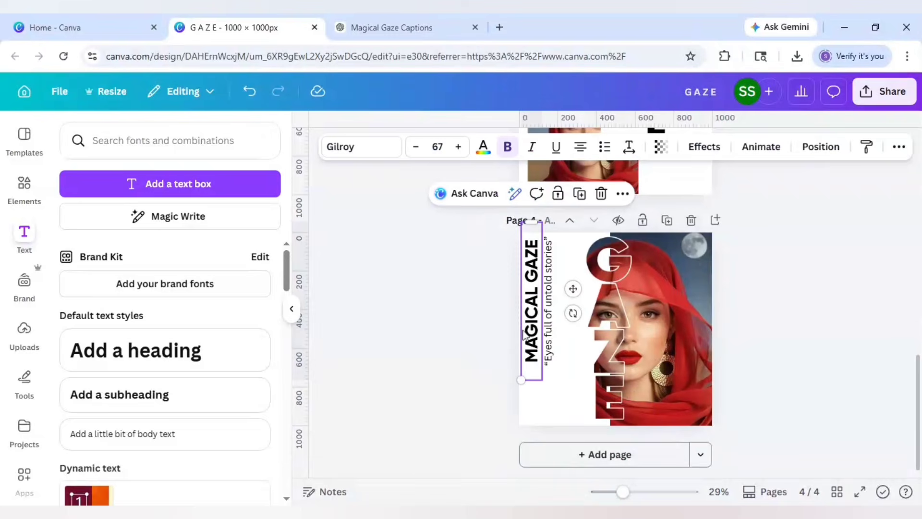
{"action": "left_click", "coordinate": [484, 148]}
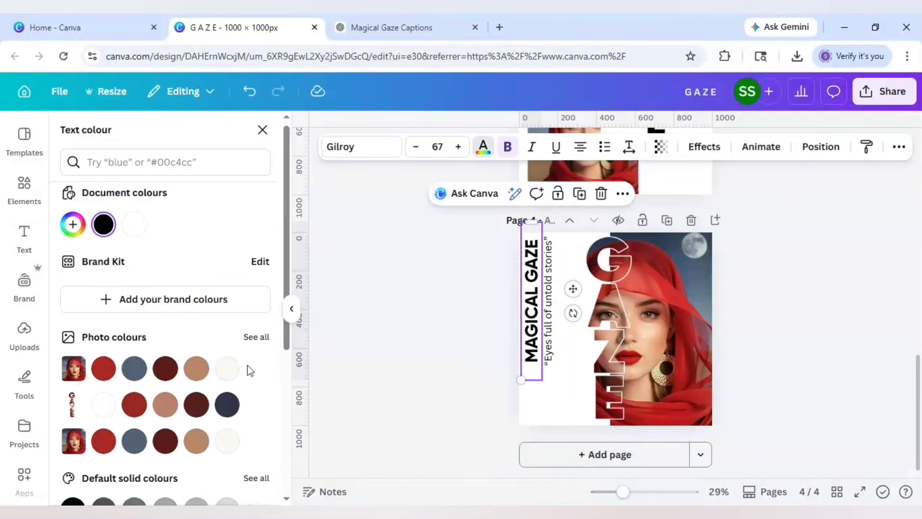
{"action": "scroll", "coordinate": [247, 365], "scroll_direction": "down", "scroll_amount": 5}
{"action": "scroll", "coordinate": [192, 343], "scroll_direction": "up", "scroll_amount": 4}
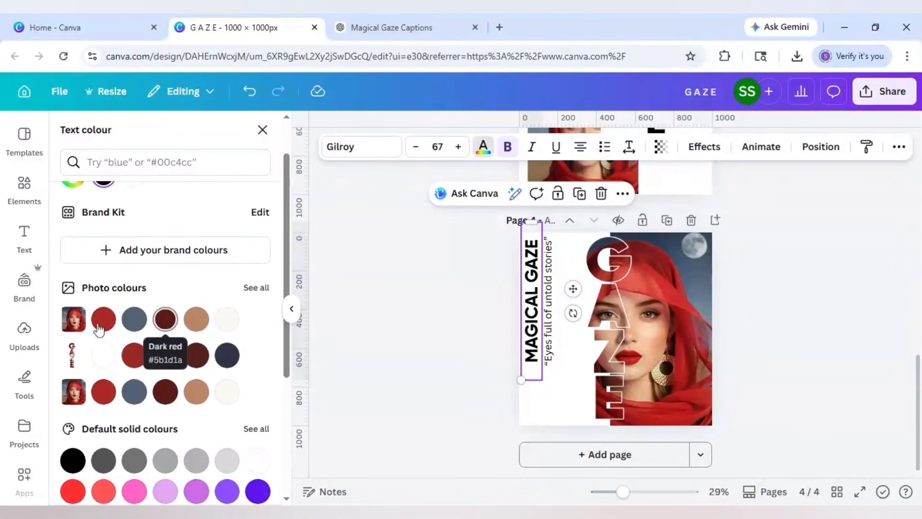
{"action": "left_click", "coordinate": [166, 319]}
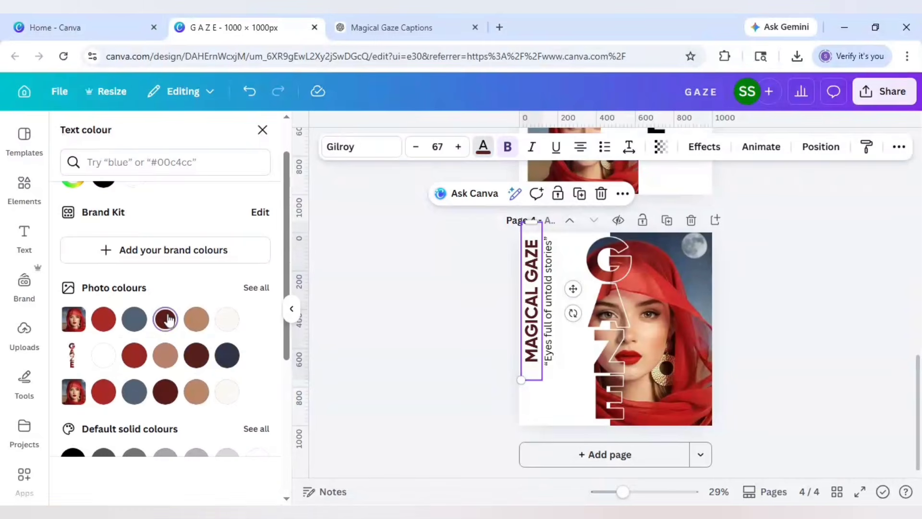
Give the MAGICAL GAZE heading a gradient from the dark red to a bright red
{"action": "scroll", "coordinate": [83, 257], "scroll_direction": "up", "scroll_amount": 1}
{"action": "left_click", "coordinate": [73, 231]}
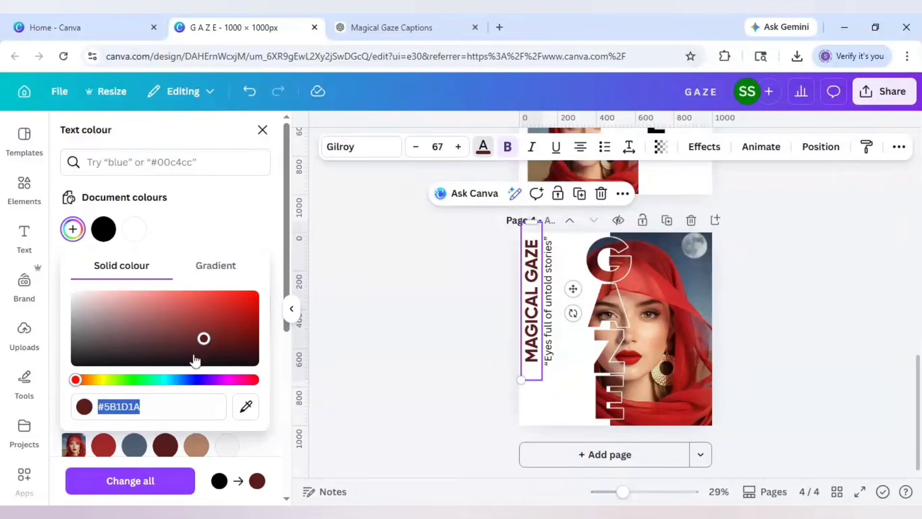
{"action": "left_click", "coordinate": [216, 265]}
{"action": "left_click", "coordinate": [116, 326]}
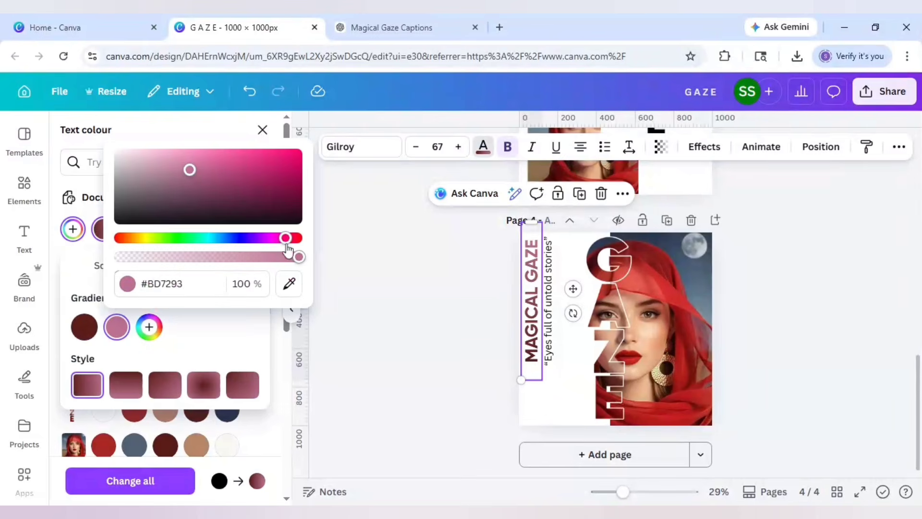
{"action": "left_click_drag", "start_coordinate": [285, 237], "coordinate": [299, 238]}
{"action": "left_click_drag", "start_coordinate": [192, 171], "coordinate": [272, 153]}
{"action": "left_click", "coordinate": [227, 324]}
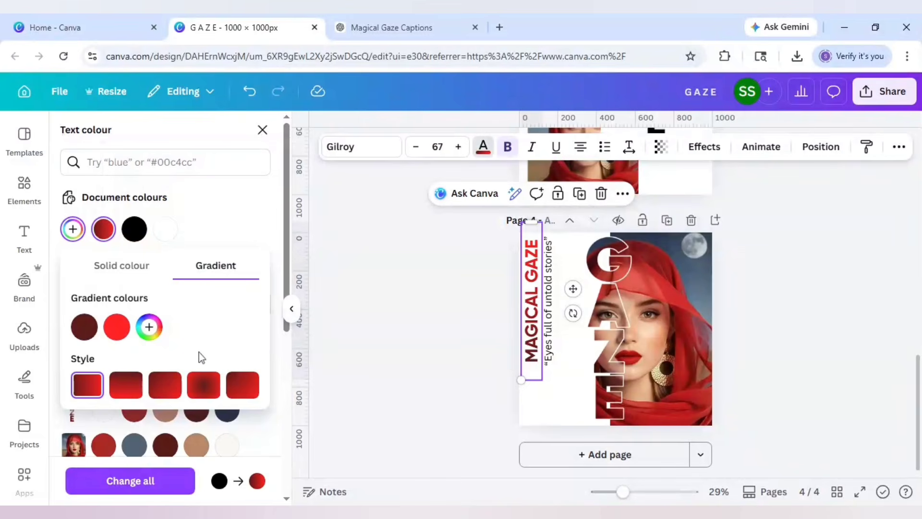
Swap the order of the heading's two gradient colours and apply the radial gradient style
{"action": "left_click_drag", "start_coordinate": [84, 327], "coordinate": [120, 329]}
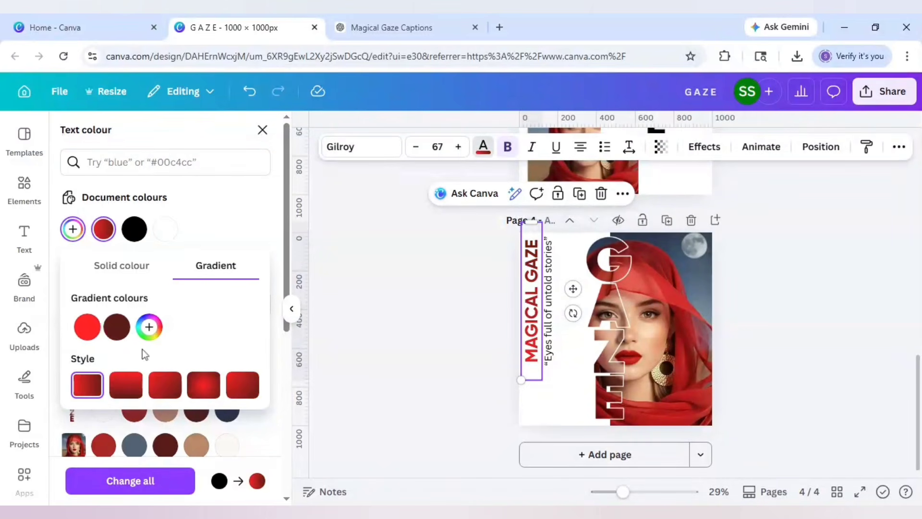
{"action": "left_click", "coordinate": [208, 384]}
{"action": "left_click", "coordinate": [354, 323]}
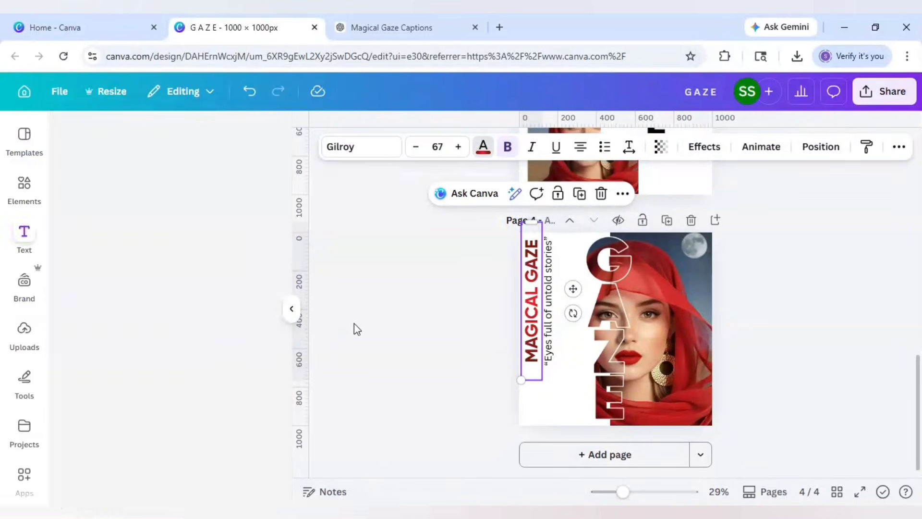
{"action": "left_click", "coordinate": [353, 324]}
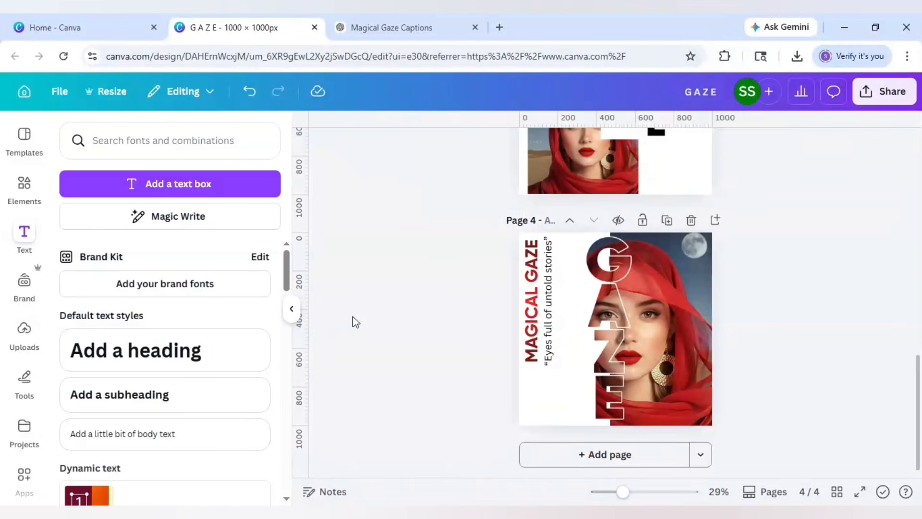